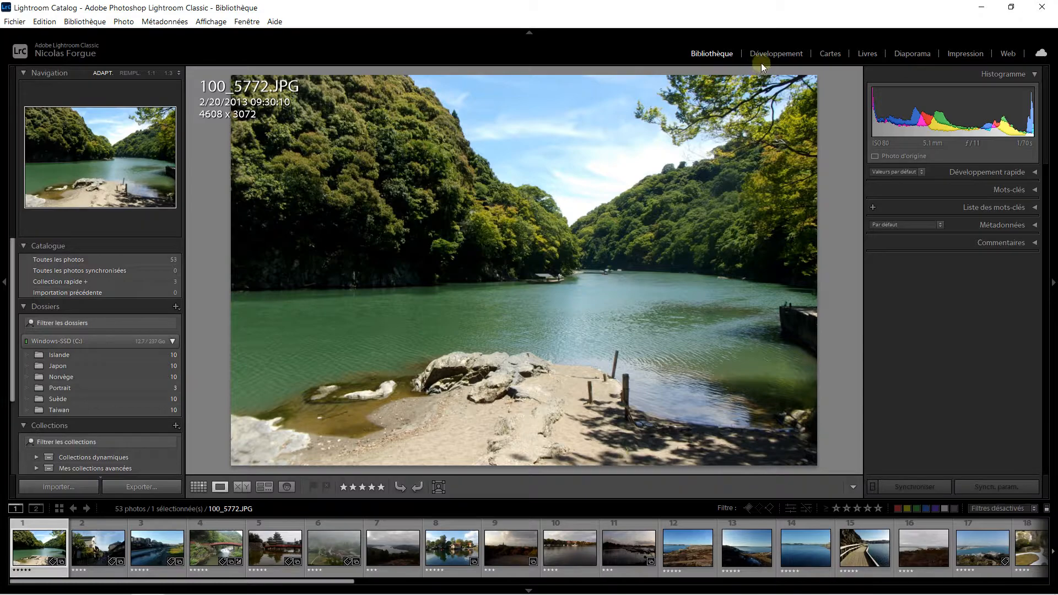
# Visit the Développement module and return to the Bibliothèque module
pyautogui.click(785, 54)
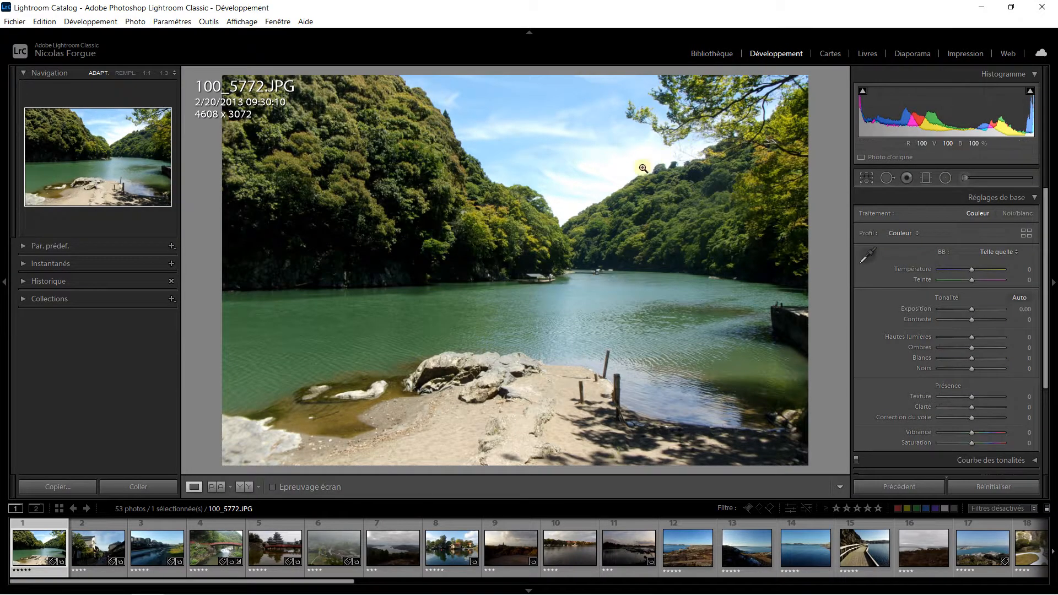
pyautogui.click(704, 53)
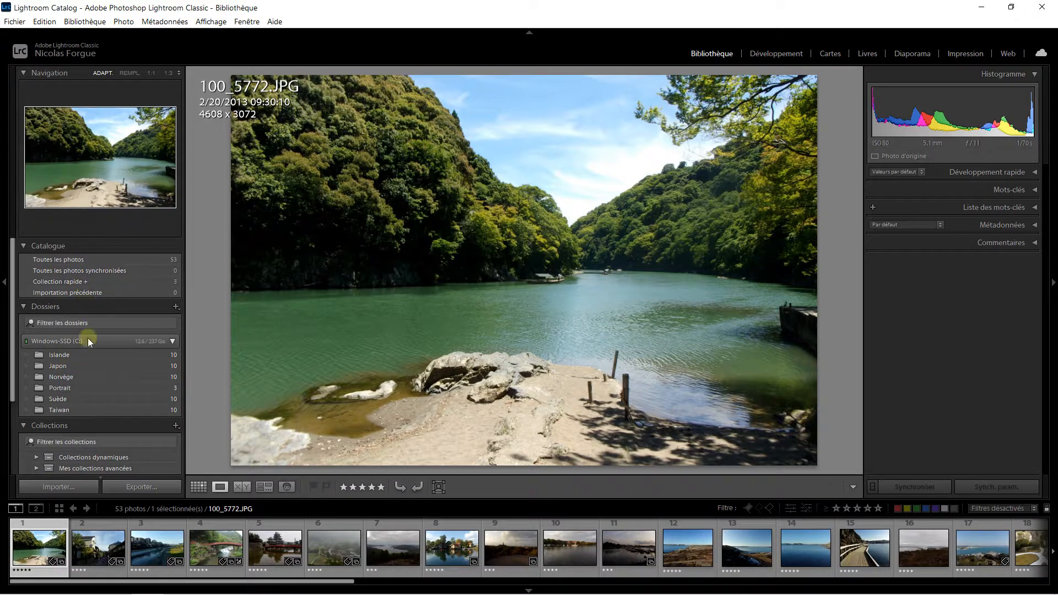
# Display all the catalogue's photos, switch to the single-photo view, and return to the thumbnail grid
pyautogui.click(51, 260)
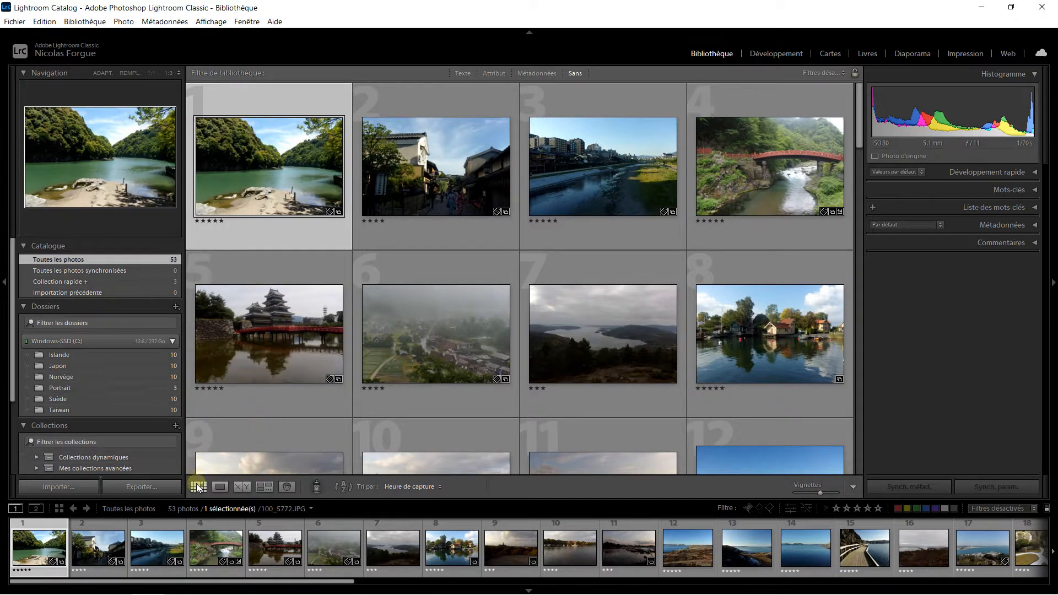
pyautogui.click(220, 487)
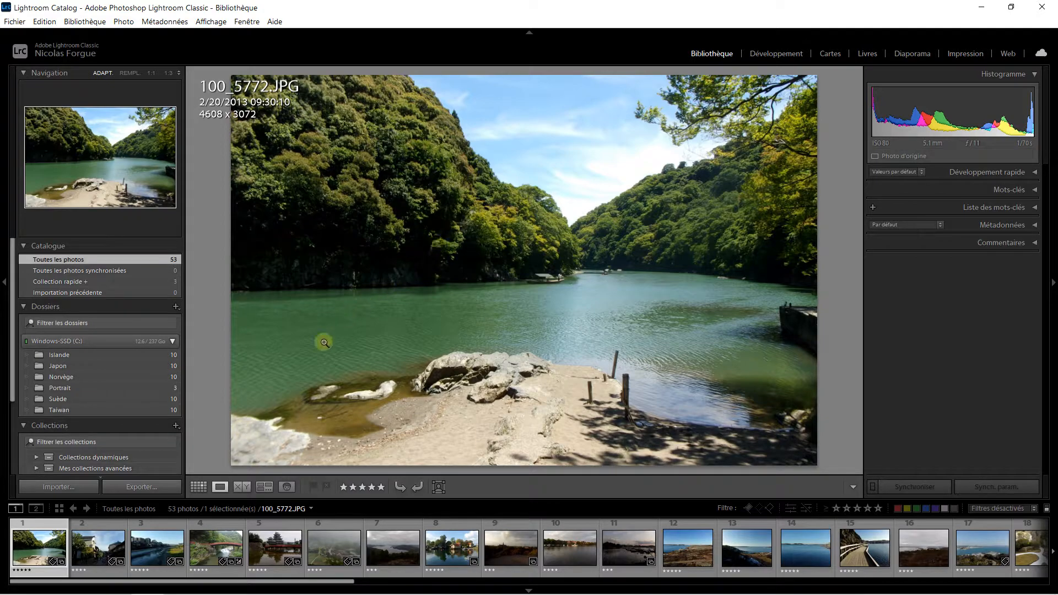
pyautogui.click(200, 486)
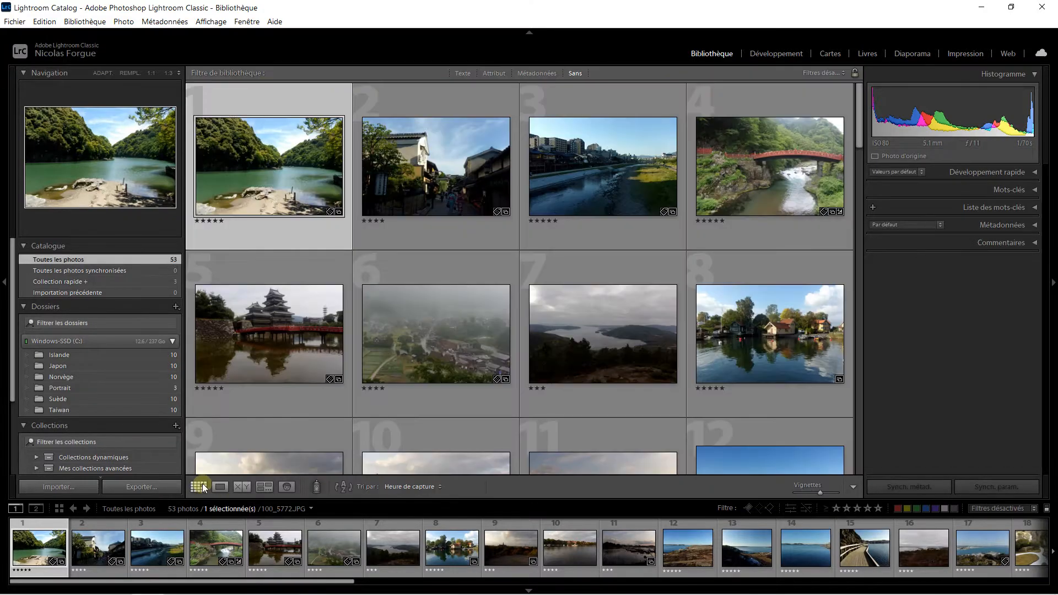
pyautogui.moveTo(811, 491)
pyautogui.mouseDown()
pyautogui.moveTo(787, 491)
pyautogui.moveTo(838, 490)
pyautogui.moveTo(815, 490)
pyautogui.mouseUp()
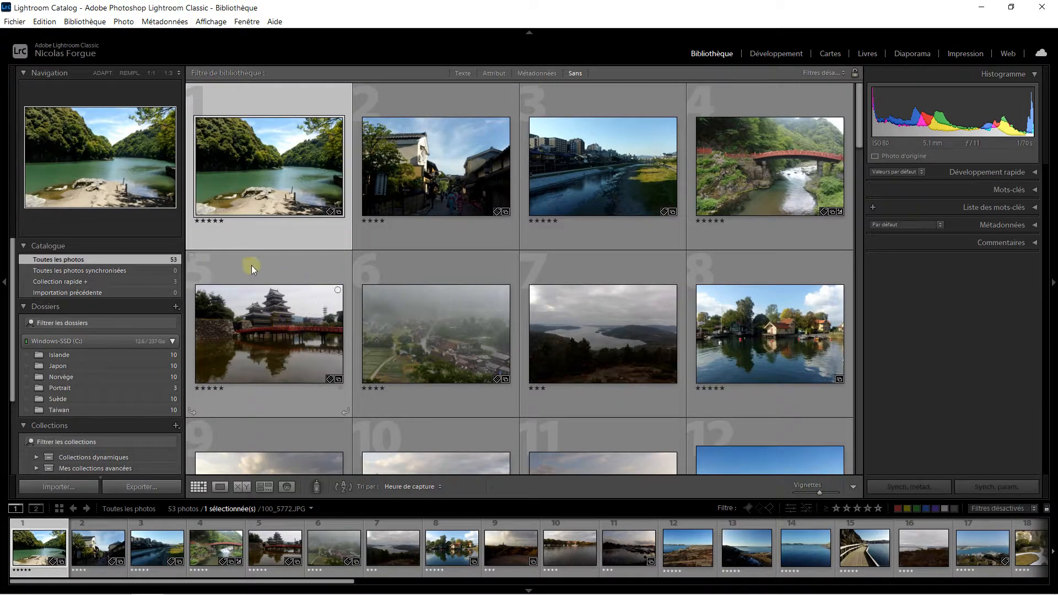
# Expand the Collections dynamiques and Mes collections avancées sets to show the collections they contain
pyautogui.scroll(-2, 108, 346)
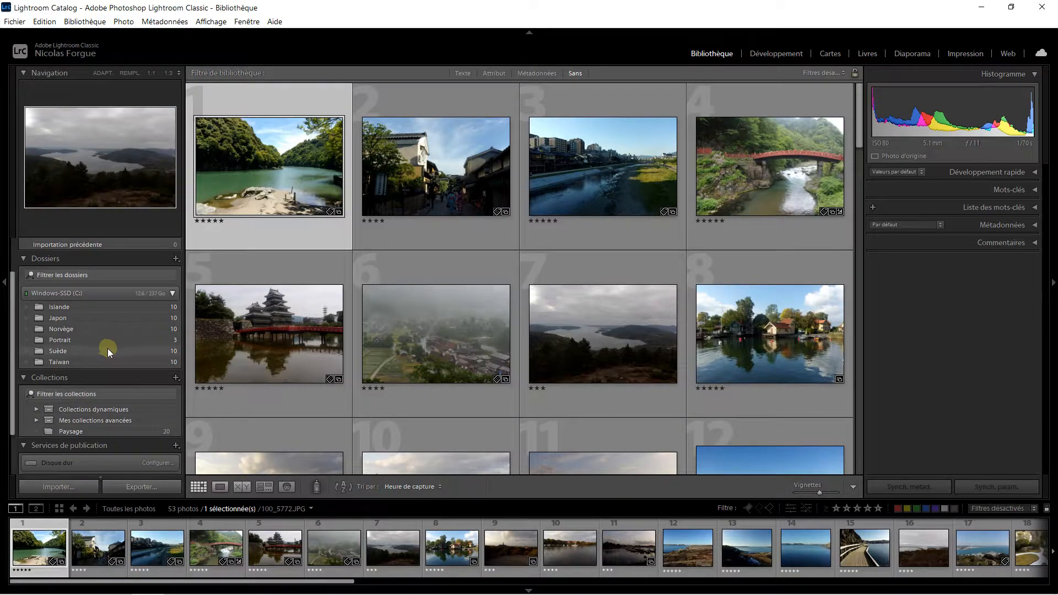
pyautogui.scroll(-1, 107, 348)
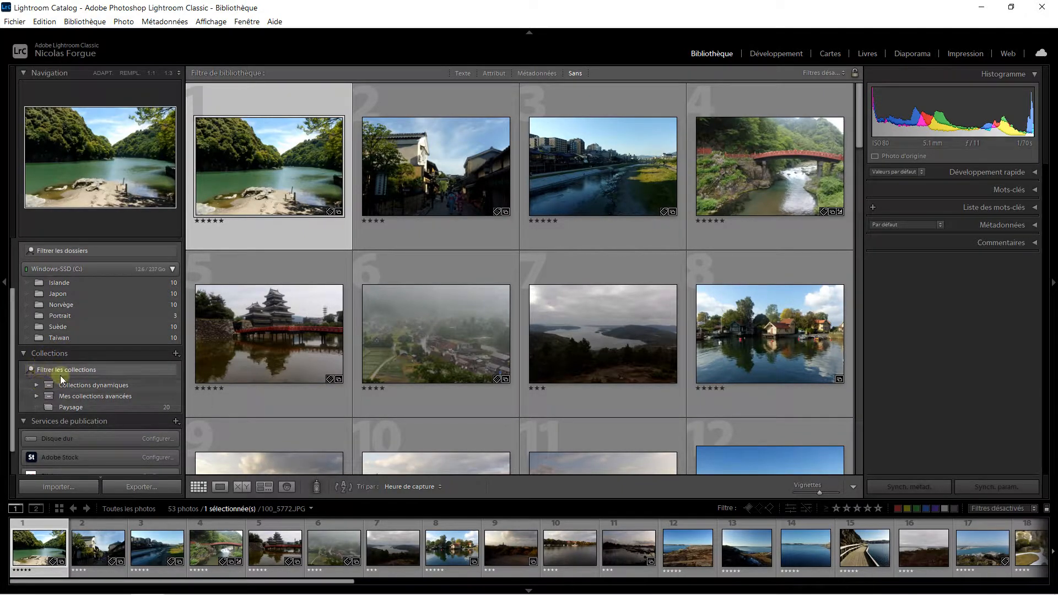
pyautogui.click(36, 386)
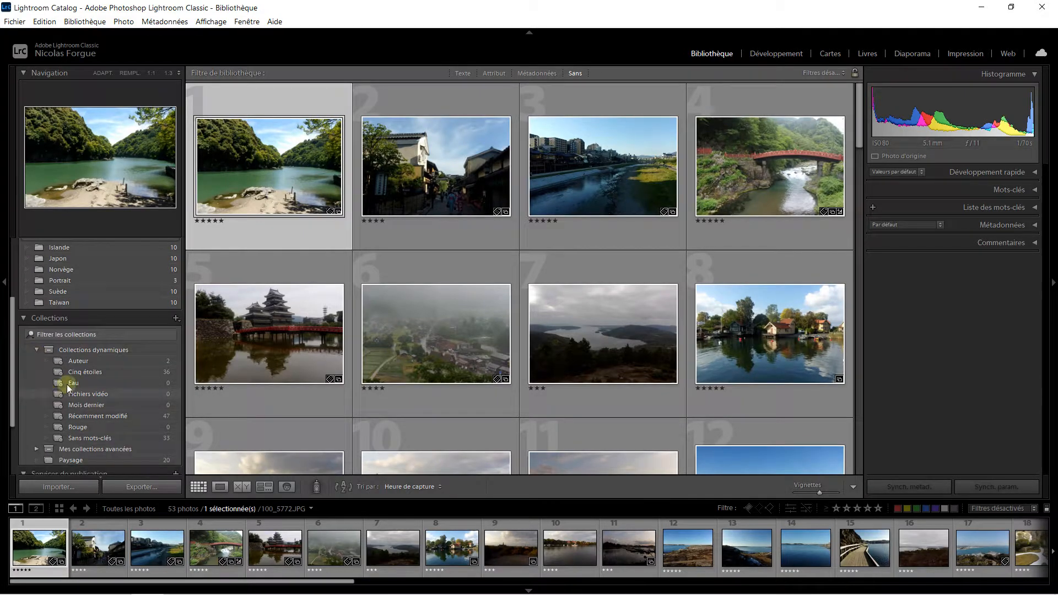
pyautogui.scroll(-1, 66, 397)
pyautogui.click(37, 413)
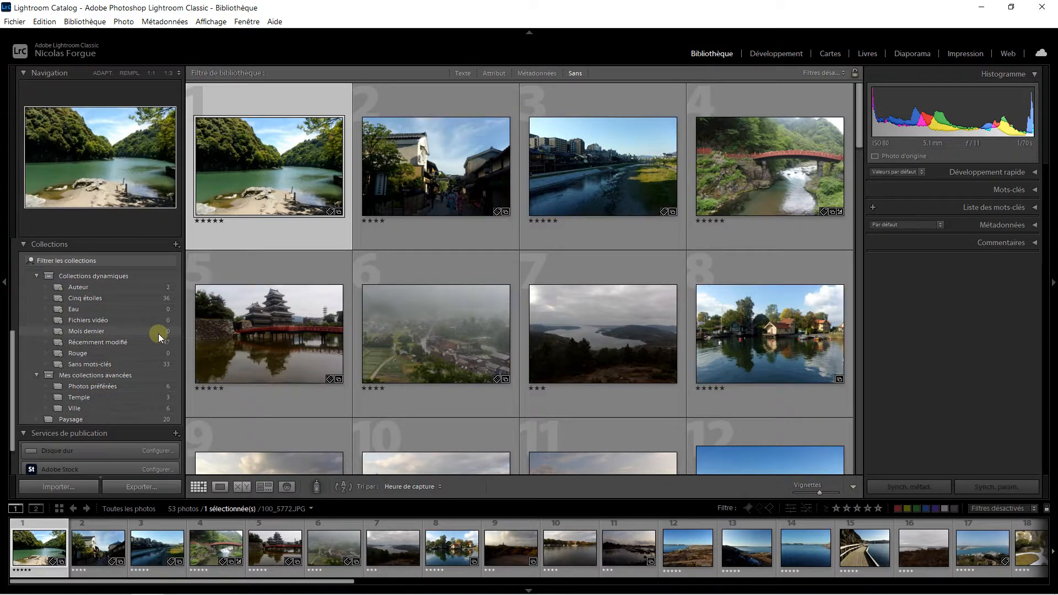
# Look at the options for creating a new collection and close them without creating one
pyautogui.click(175, 245)
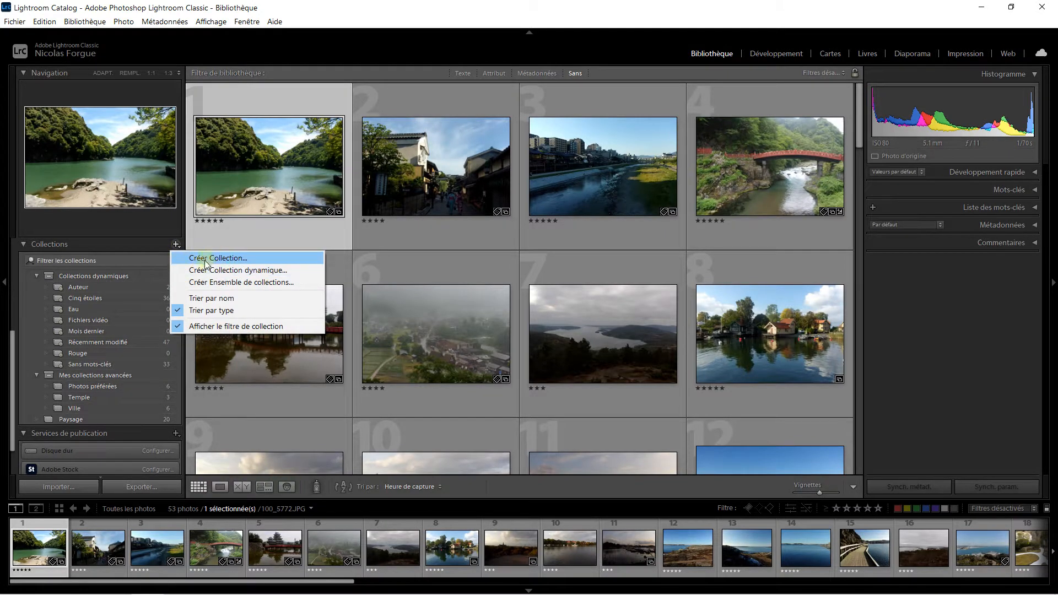
pyautogui.click(226, 259)
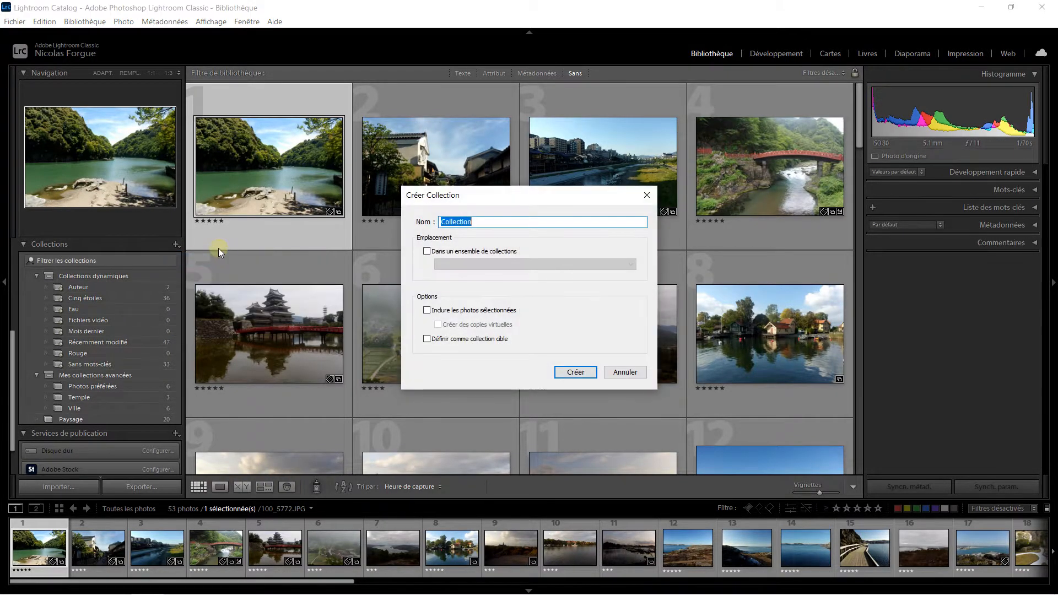
pyautogui.click(645, 194)
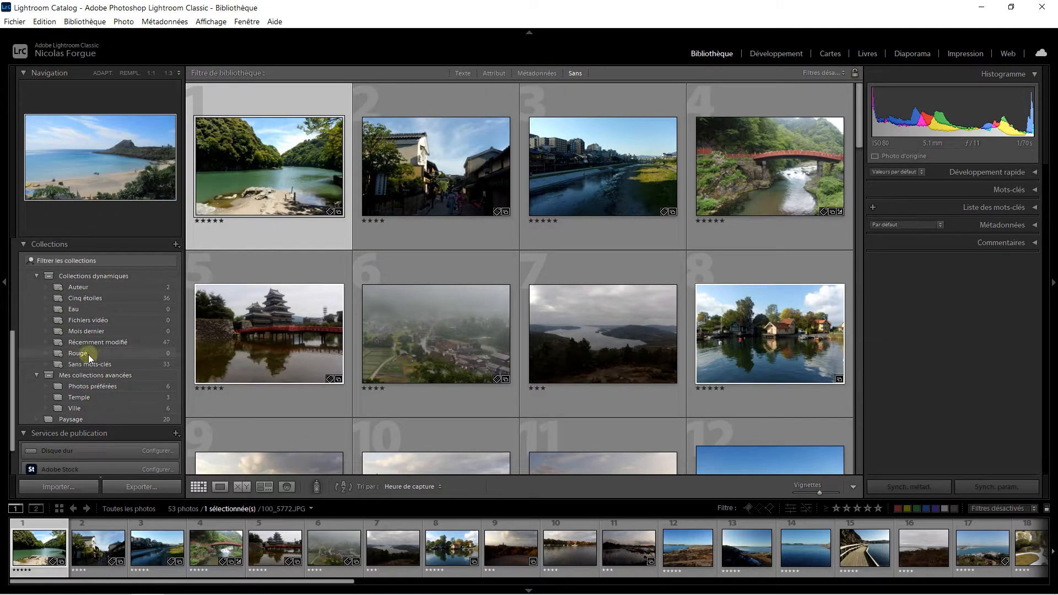
# View the photos in the Temple and Photos préférées collections, and return to Toutes les photos
pyautogui.click(81, 396)
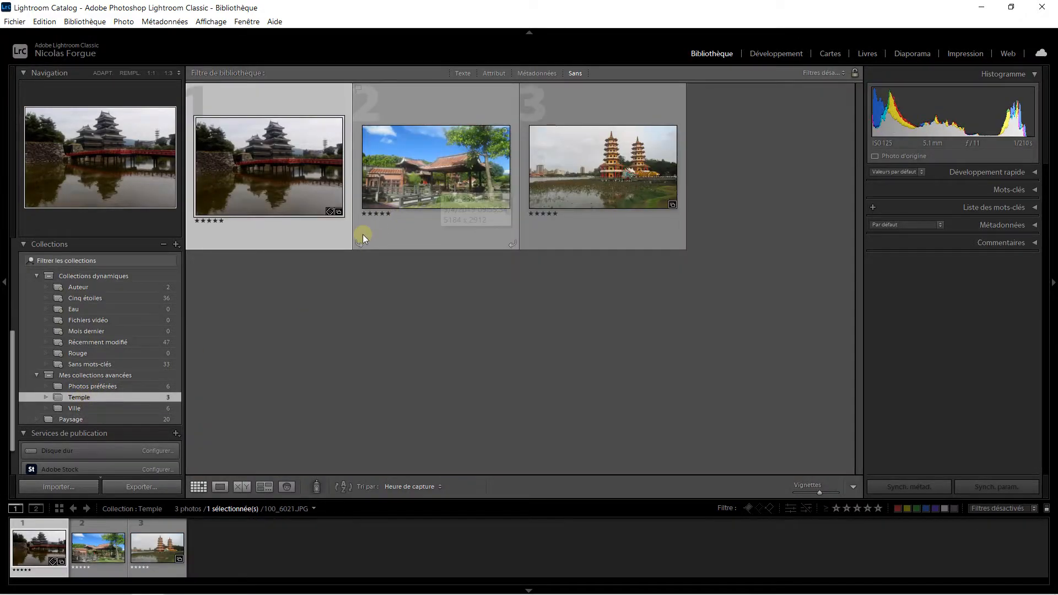
pyautogui.click(91, 385)
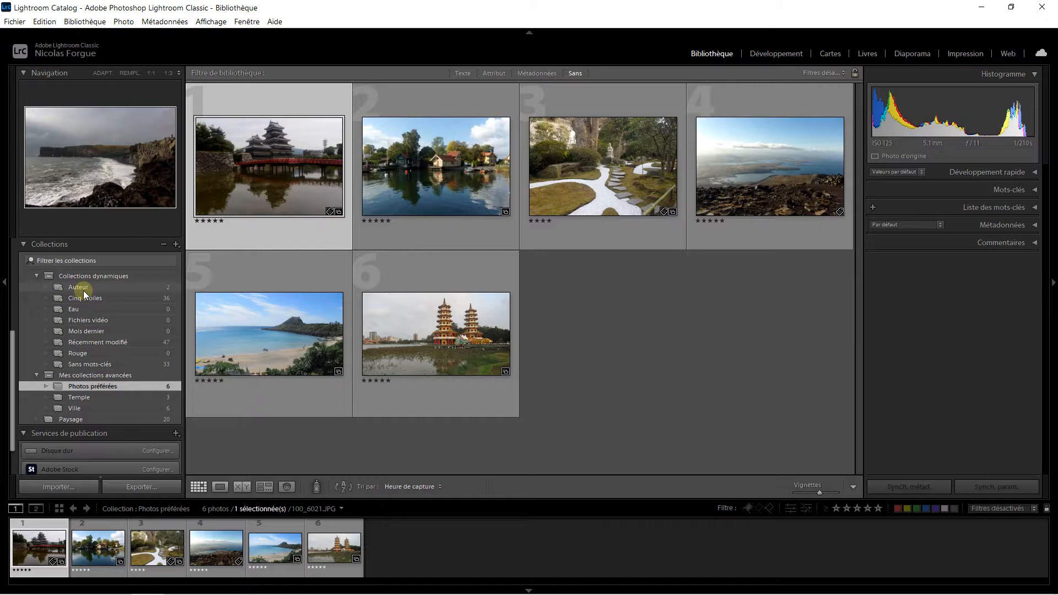
pyautogui.scroll(6, 86, 296)
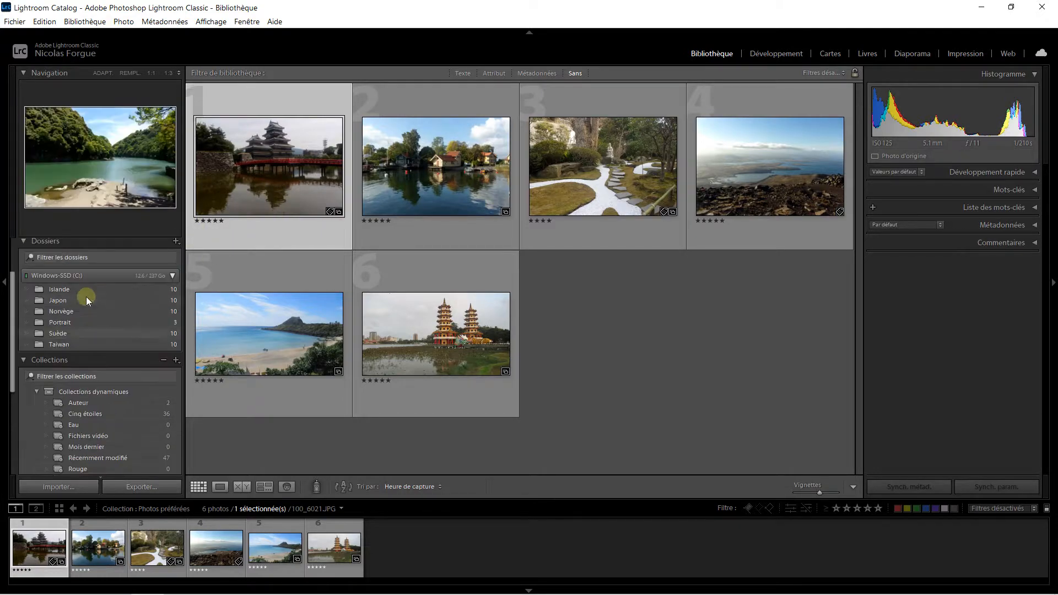
pyautogui.click(65, 259)
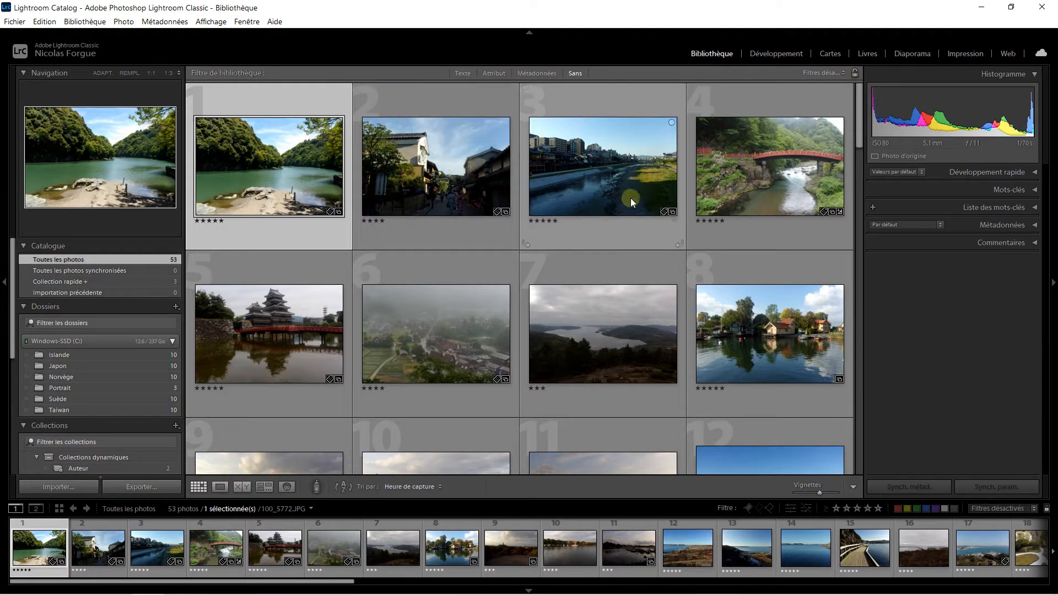
# Show the quick development settings, look at the white balance options, and open the third photo, the city river, in single-photo view
pyautogui.click(1035, 173)
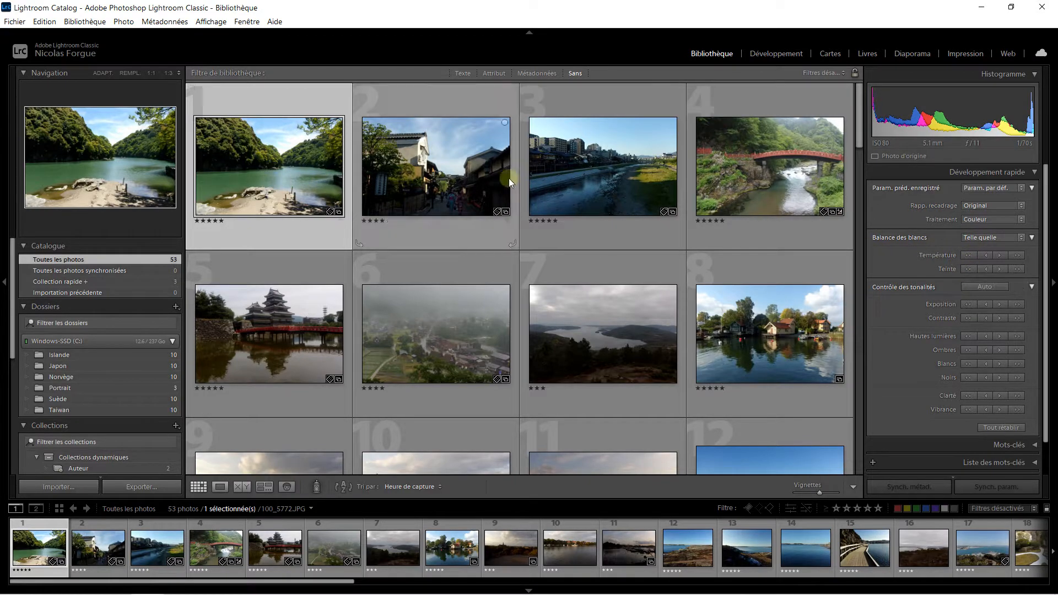
pyautogui.click(1021, 238)
pyautogui.click(918, 235)
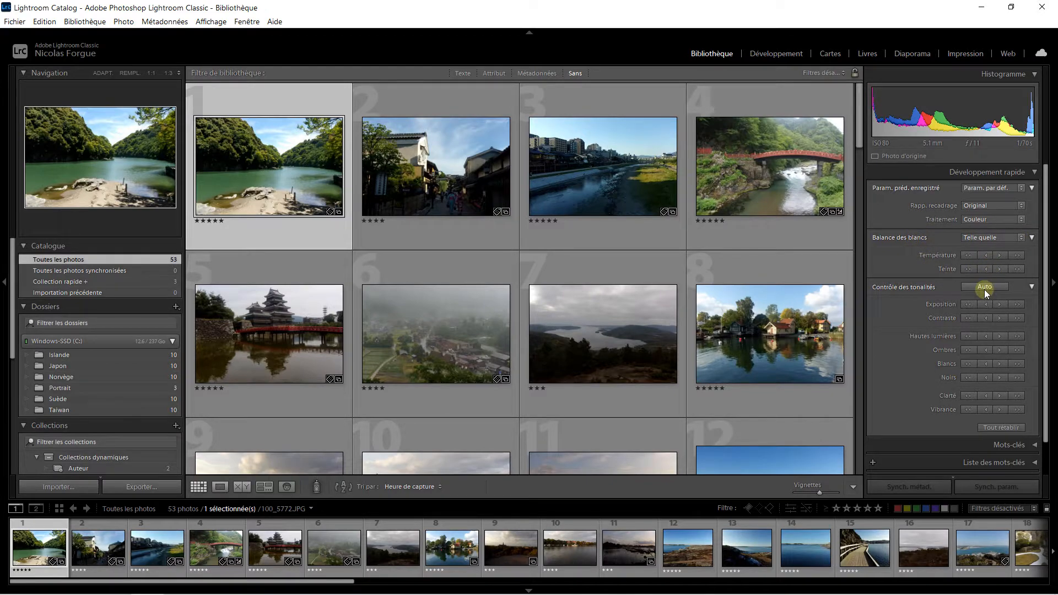
pyautogui.doubleClick(603, 177)
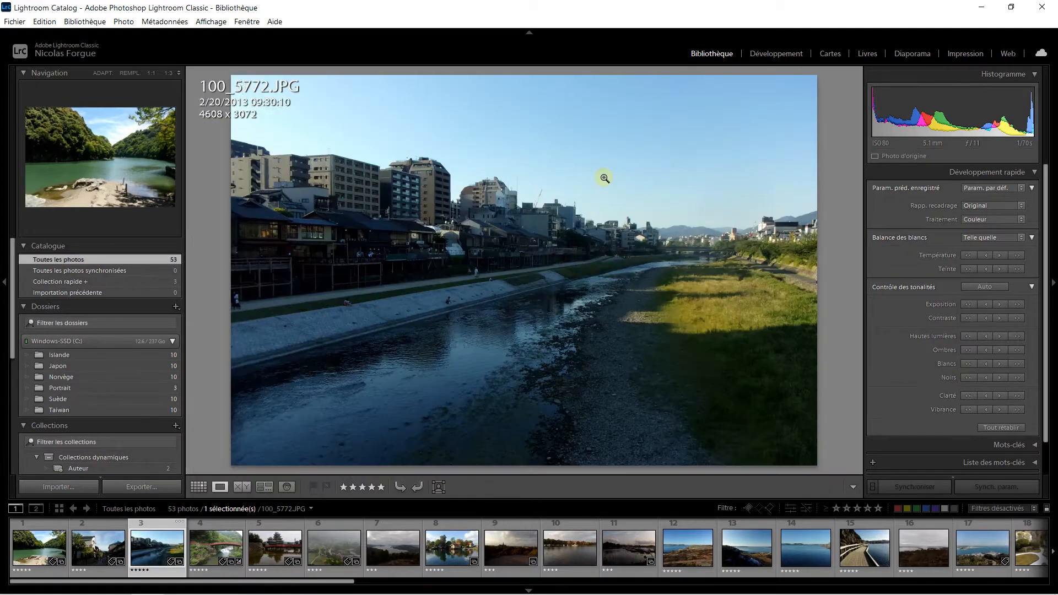
# Try automatic tones and several exposure decreases and increases on the city river photo, and reset all its quick development adjustments
pyautogui.click(984, 286)
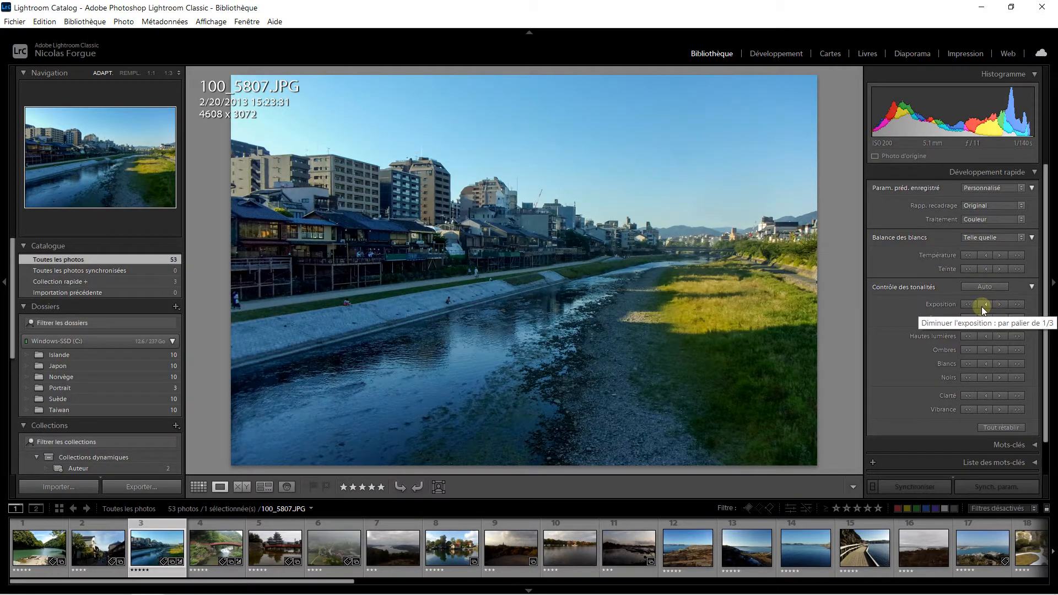
pyautogui.click(967, 303)
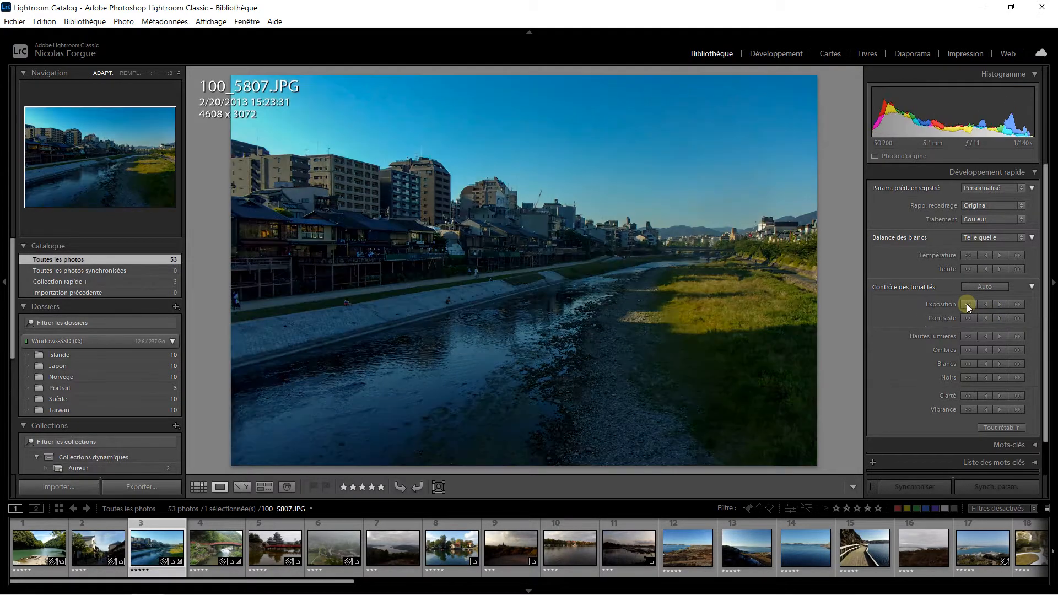
pyautogui.click(1000, 304)
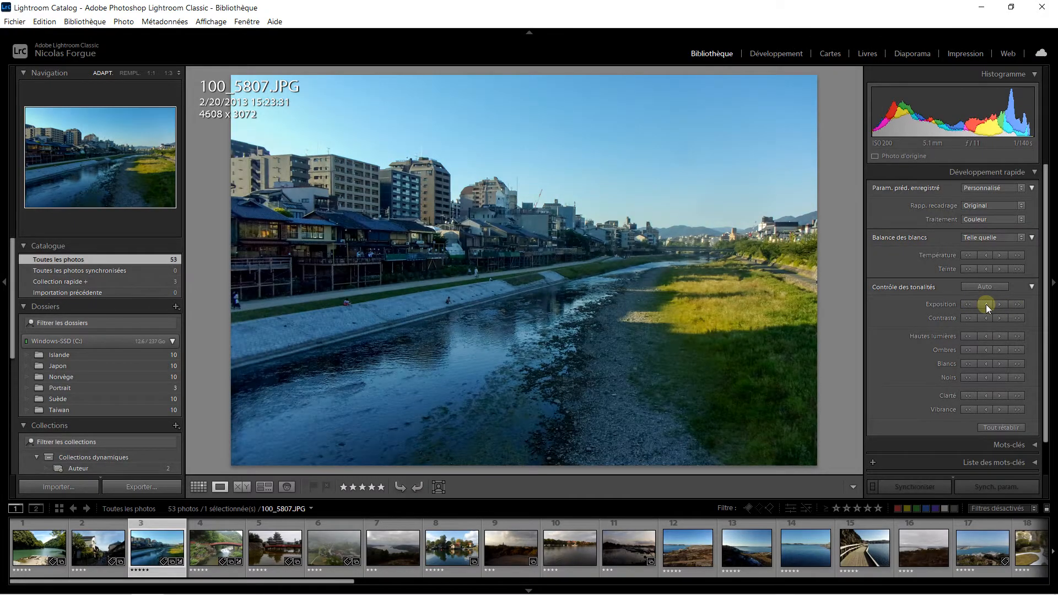
pyautogui.click(986, 304)
pyautogui.click(996, 304)
pyautogui.click(976, 305)
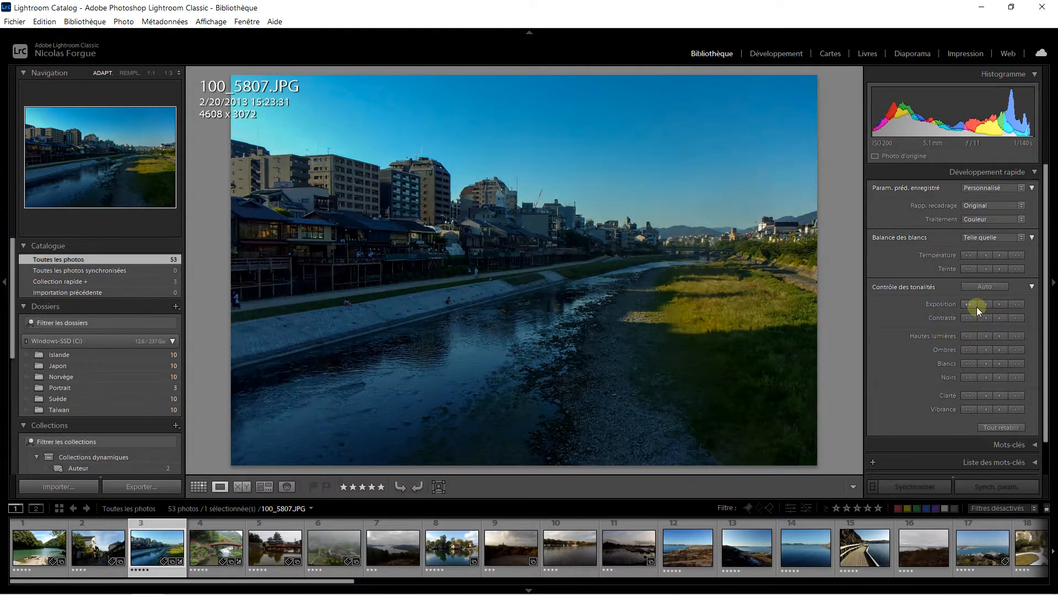
pyautogui.click(984, 305)
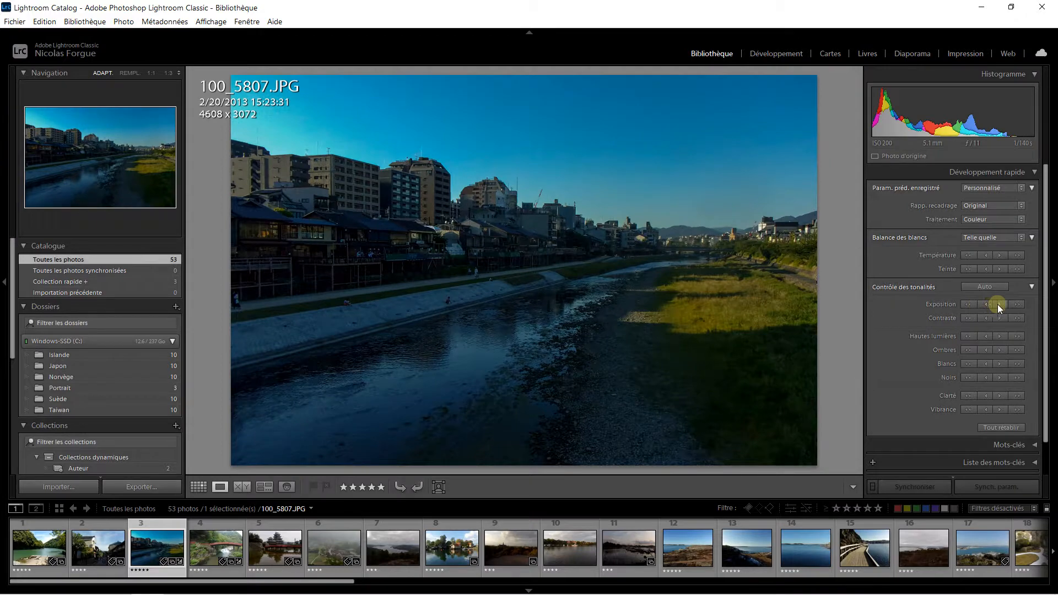
pyautogui.click(998, 304)
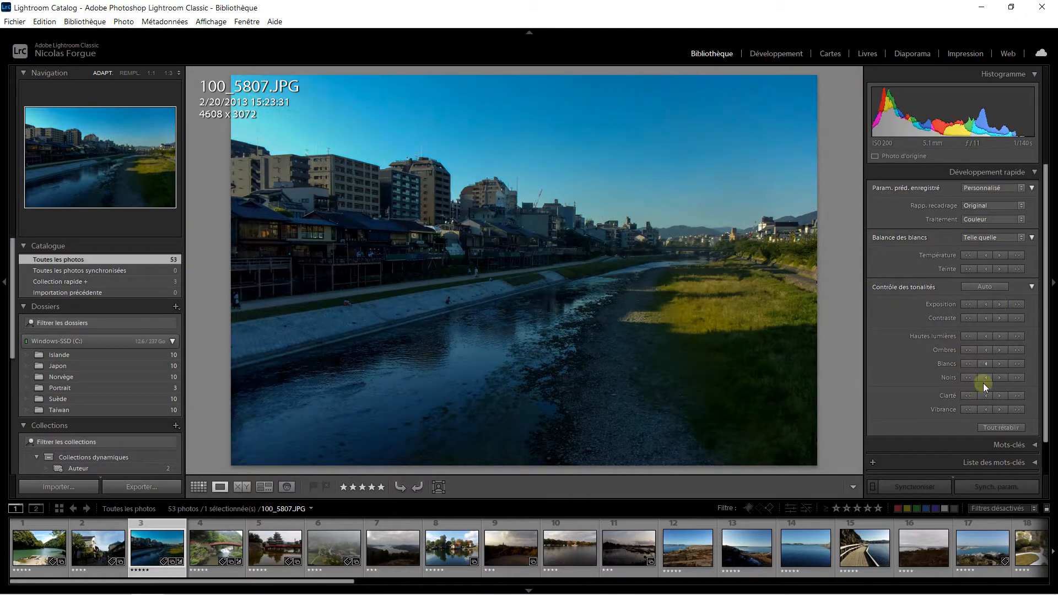
pyautogui.click(985, 428)
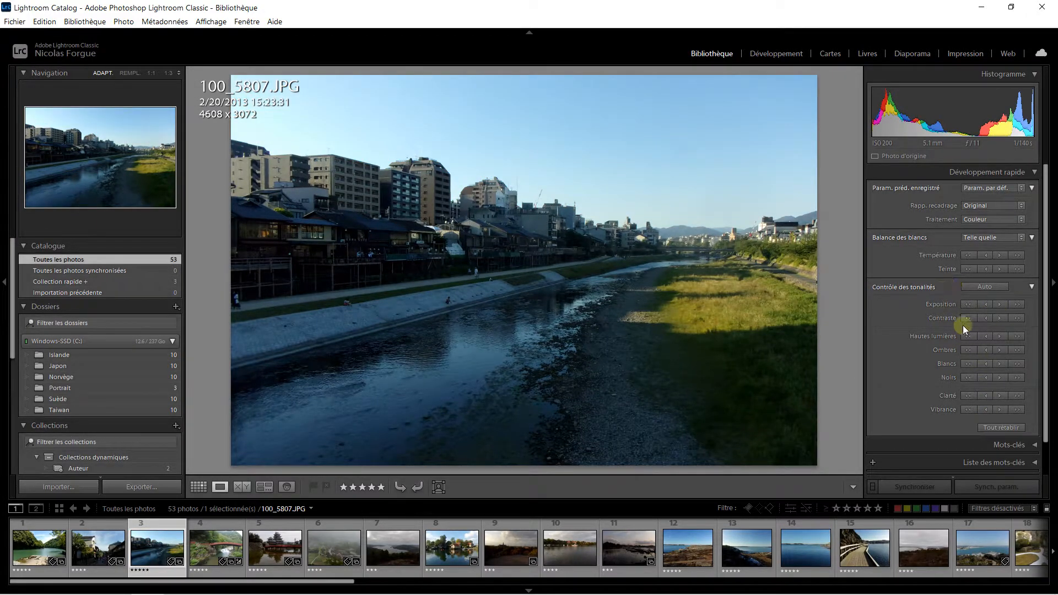
# Display the river photo's keywords, the catalogue's keyword list, and the photo's metadata
pyautogui.scroll(-2, 963, 323)
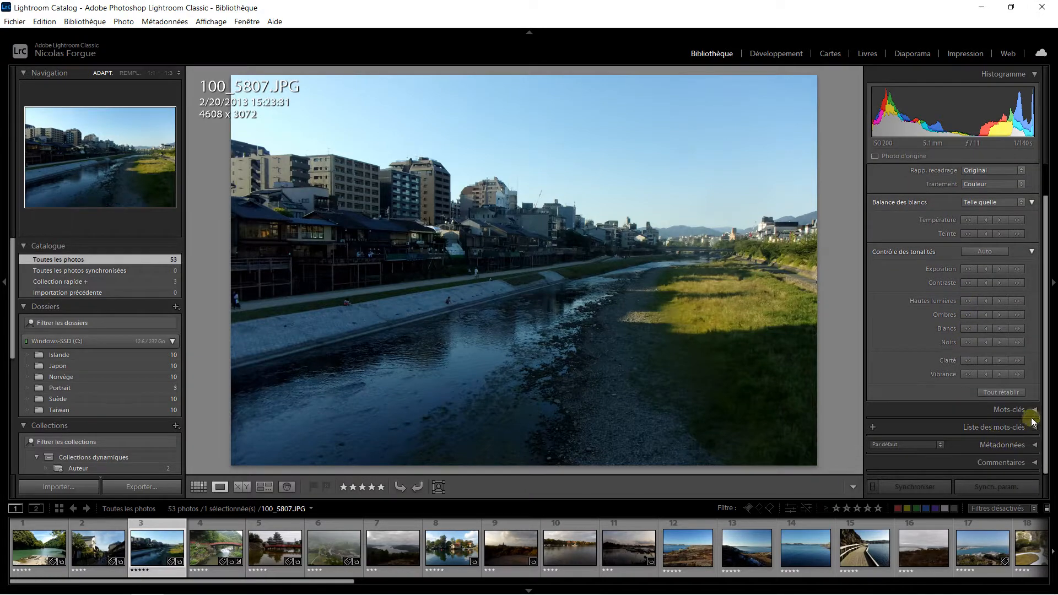
pyautogui.click(1032, 412)
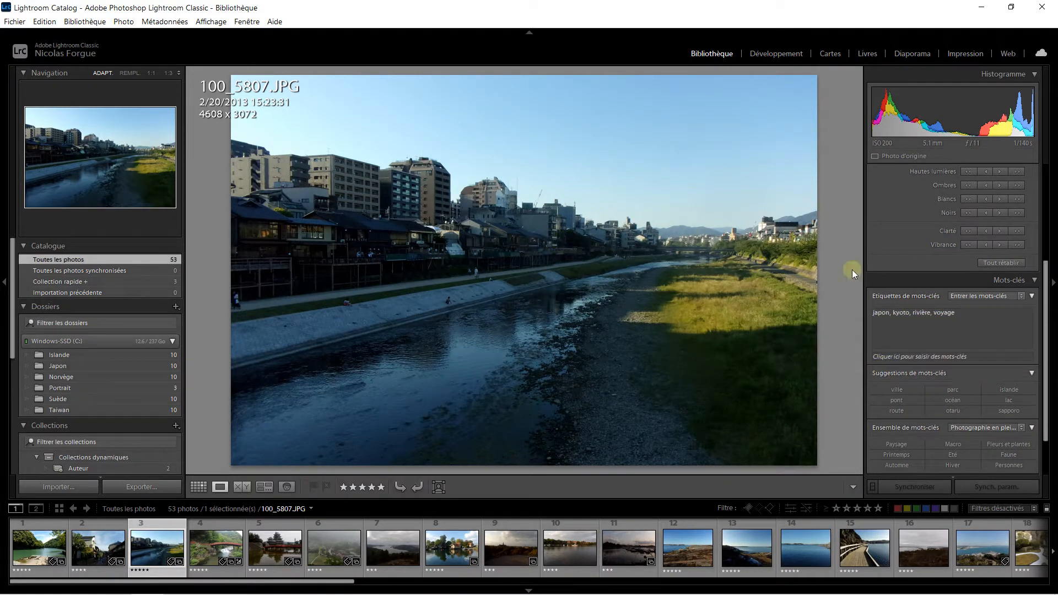
pyautogui.scroll(-1, 943, 385)
pyautogui.click(1034, 431)
pyautogui.scroll(-2, 1009, 394)
pyautogui.click(1033, 445)
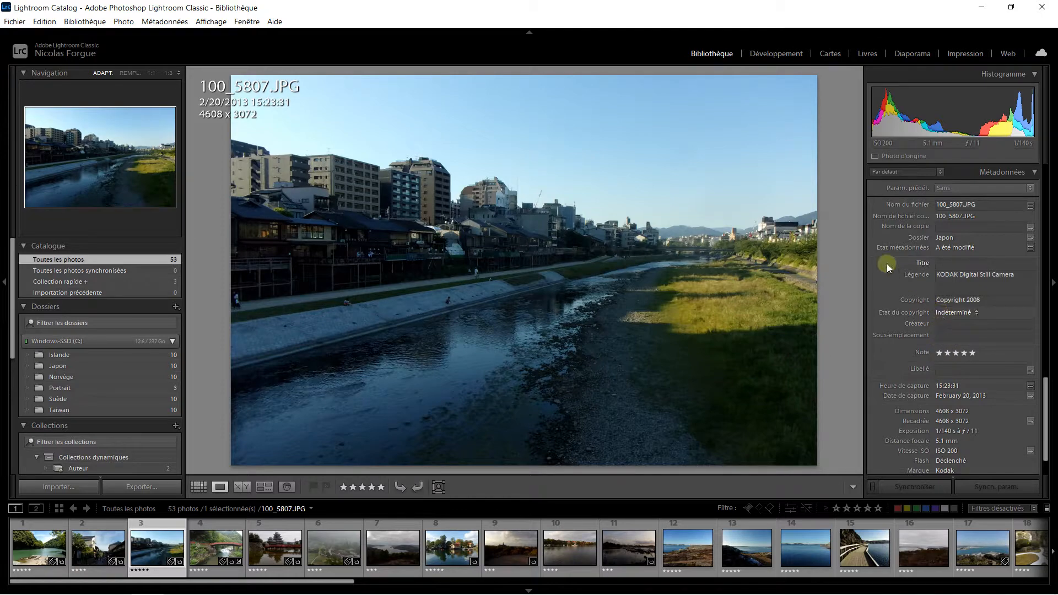
# Return to the thumbnail grid and filter the library by the text "voyage" in any searchable field
pyautogui.click(198, 486)
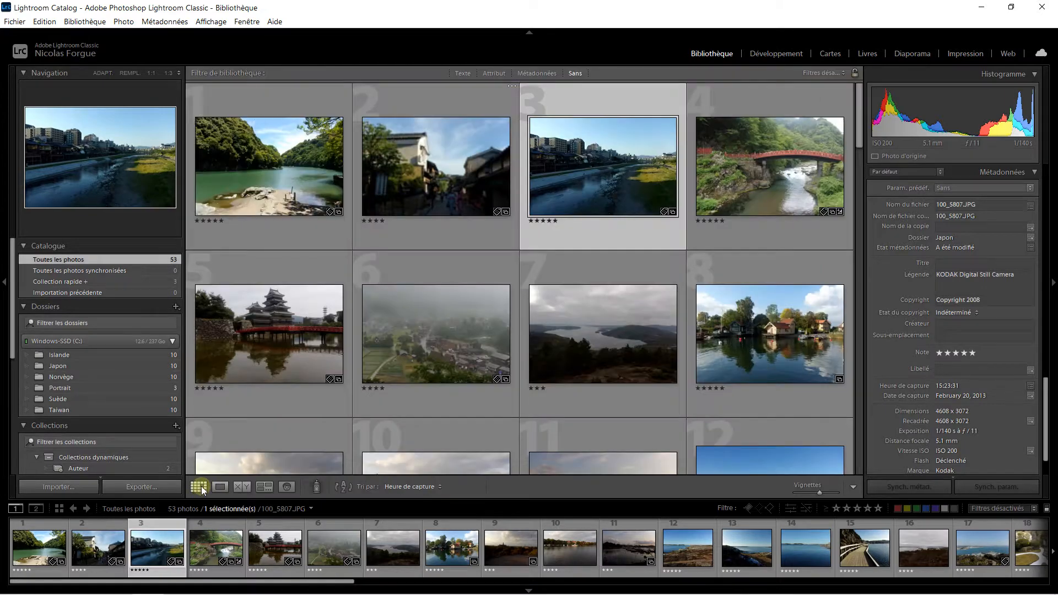
pyautogui.click(467, 73)
pyautogui.click(768, 89)
pyautogui.write('voyage')
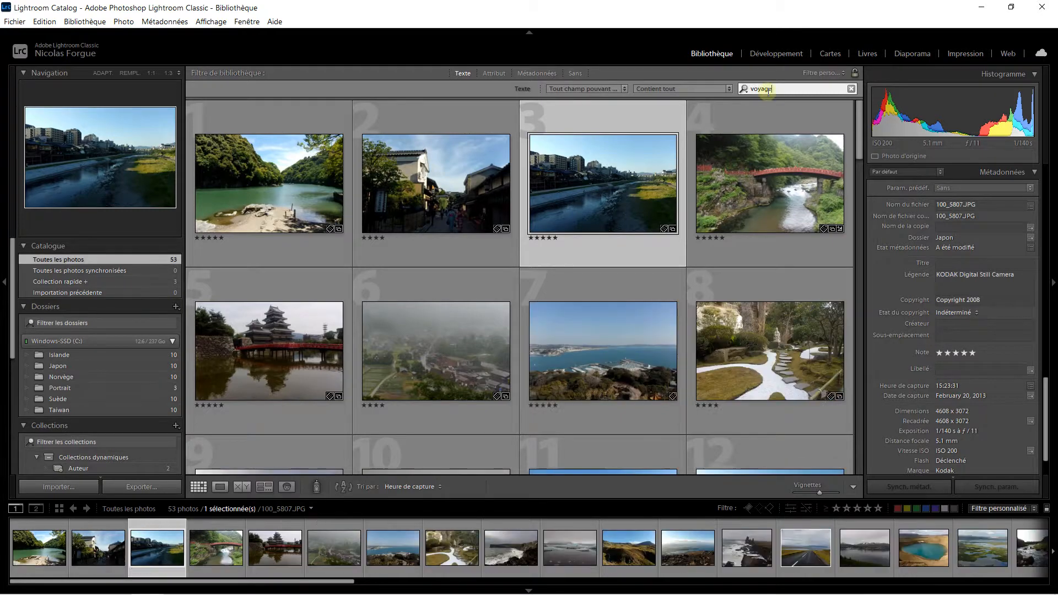
pyautogui.press('Return')
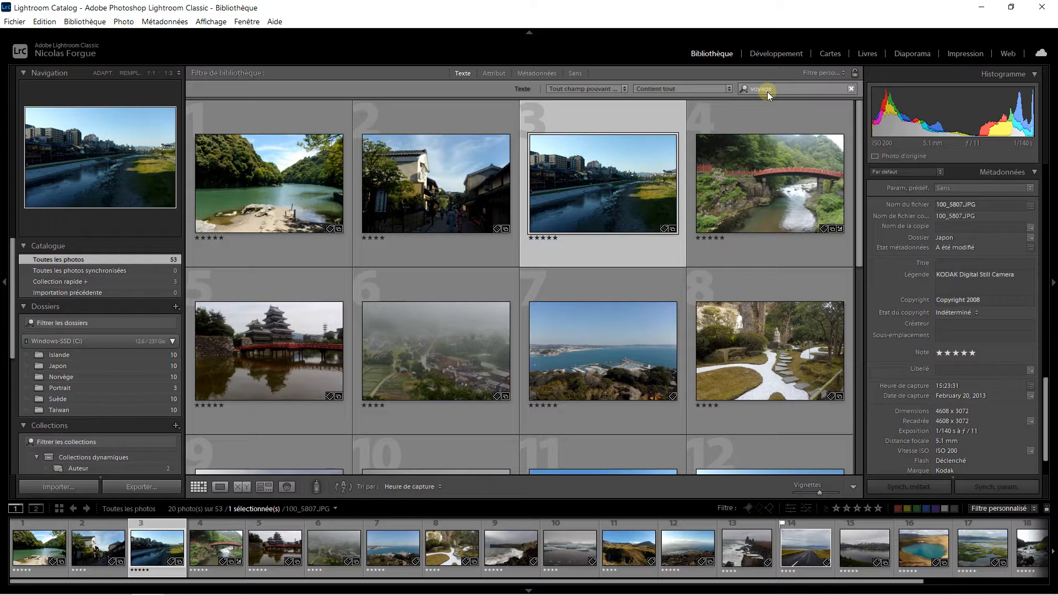
# Replace the library's text filter with "lac"
pyautogui.doubleClick(762, 89)
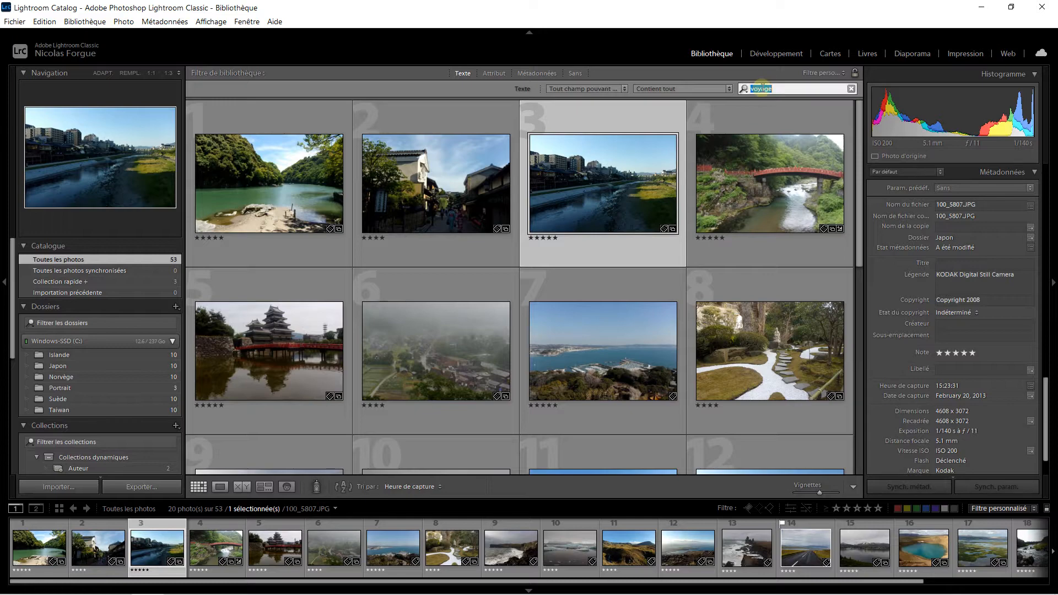
pyautogui.write('lac')
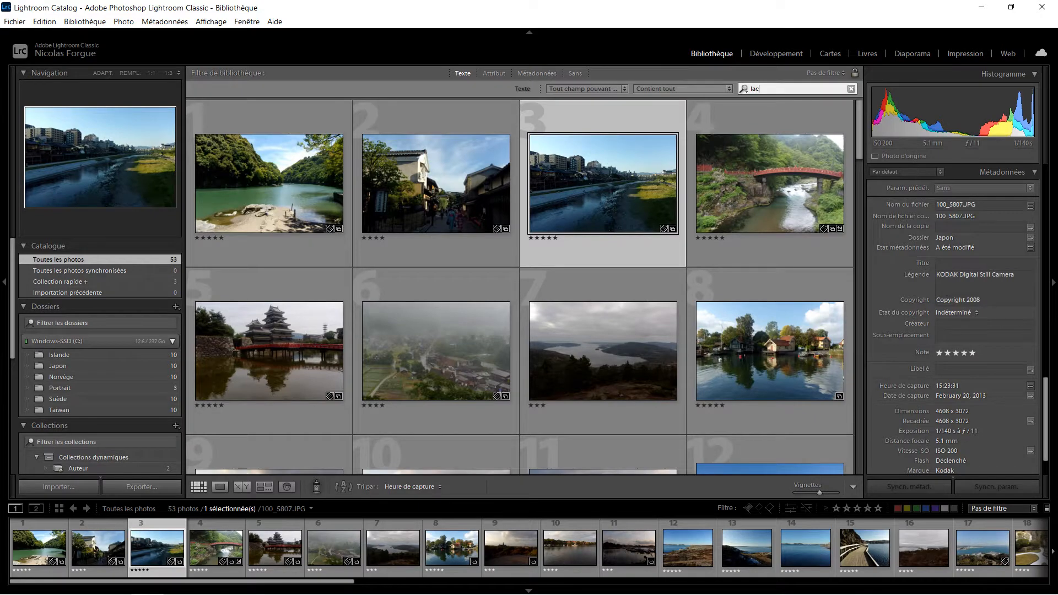
pyautogui.press('Return')
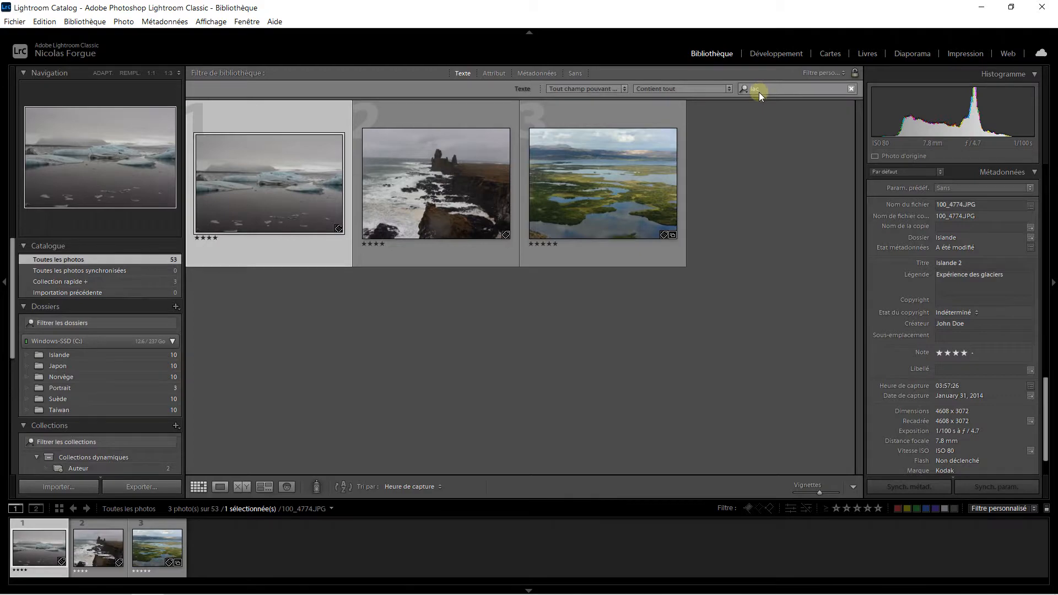
# Display the metadata filter columns and clear the search text from the library filter
pyautogui.click(527, 74)
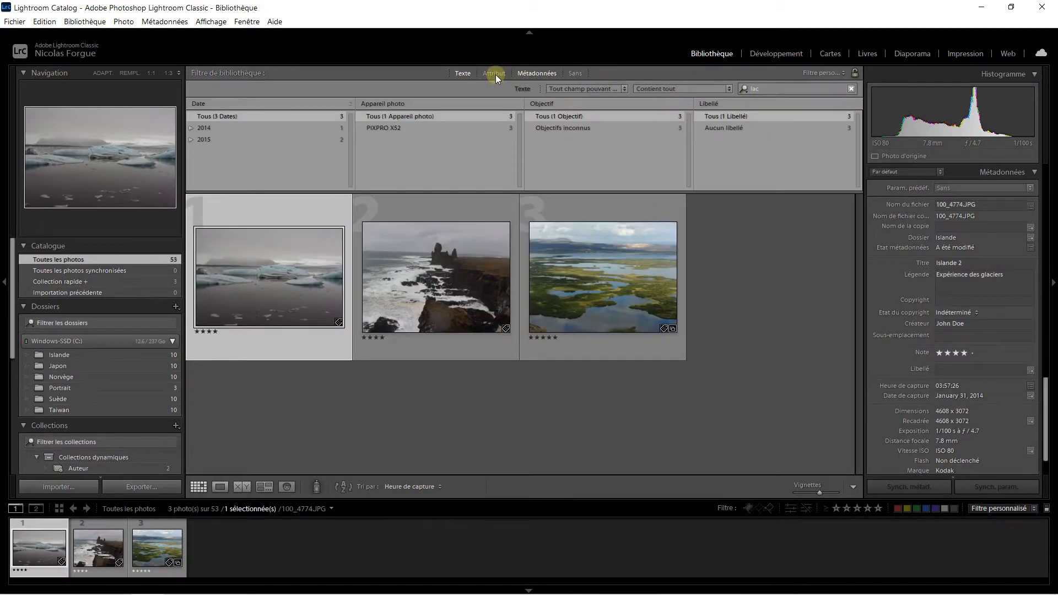
pyautogui.click(851, 89)
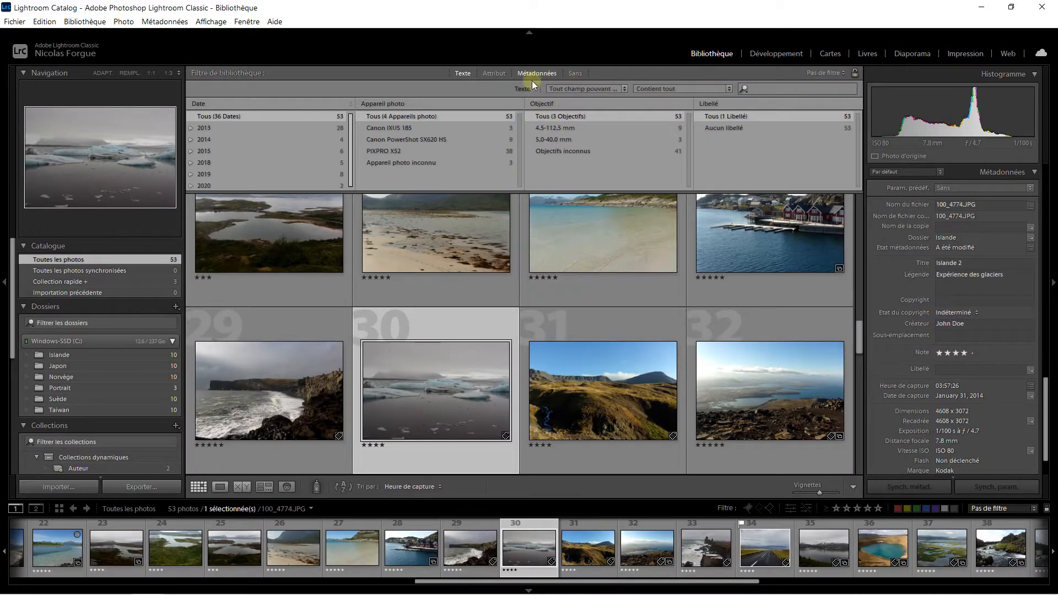
# Filter the library by attribute, trying four stars and up before restricting it to five-star photos
pyautogui.click(493, 74)
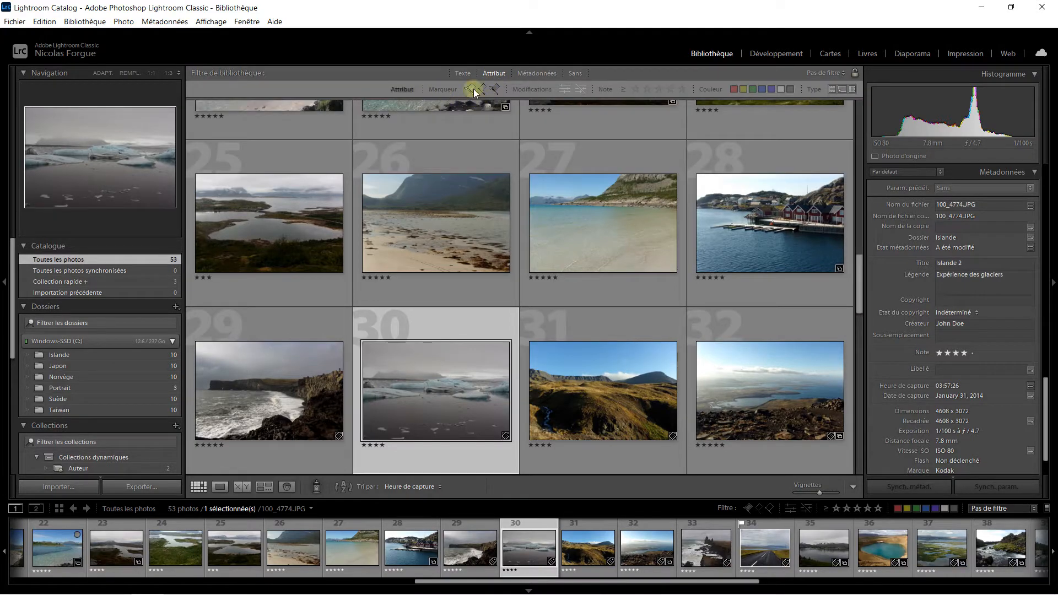
pyautogui.click(667, 91)
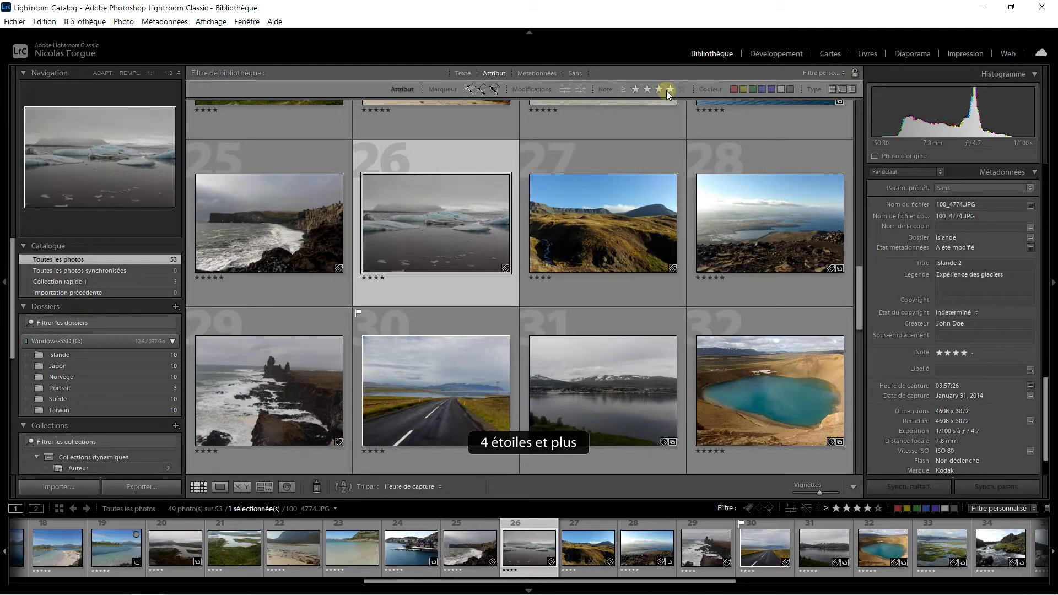
pyautogui.click(677, 91)
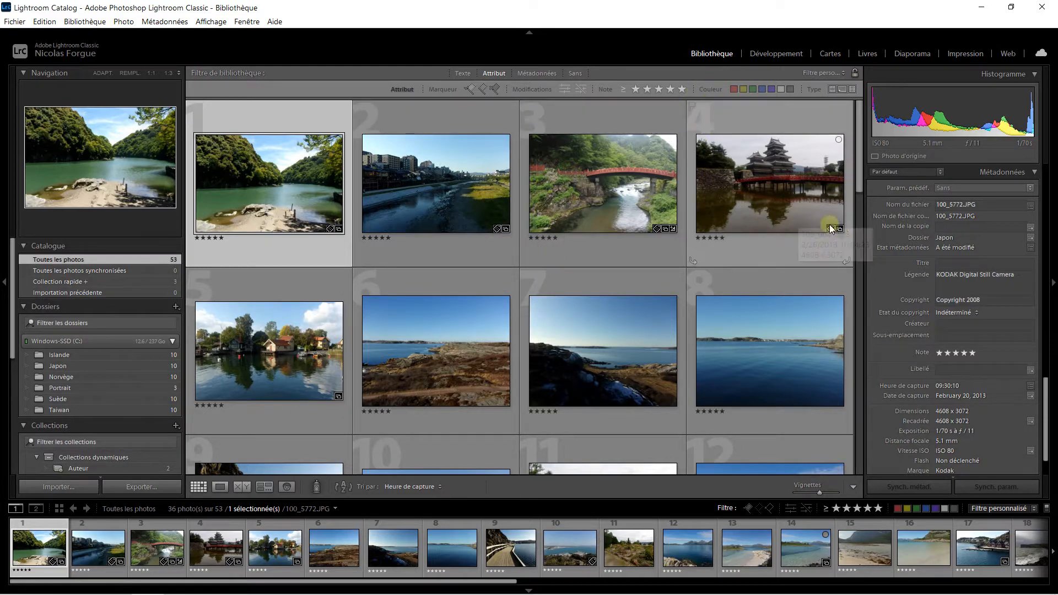
pyautogui.scroll(-8, 904, 241)
pyautogui.scroll(4, 905, 243)
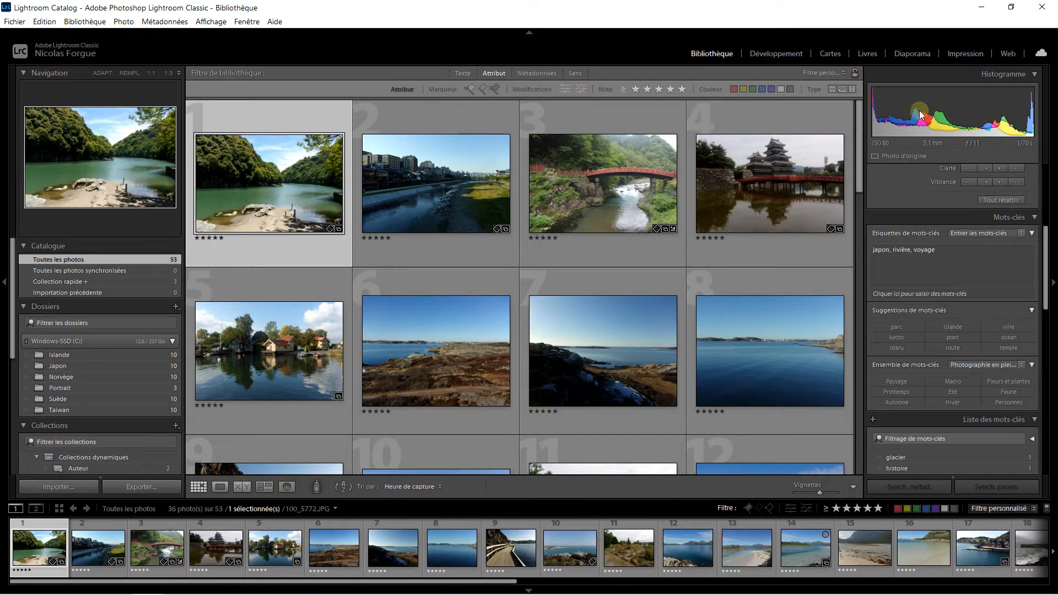
# View the first photo briefly in the Develop module, and display the Paysage collection in the Library
pyautogui.click(776, 54)
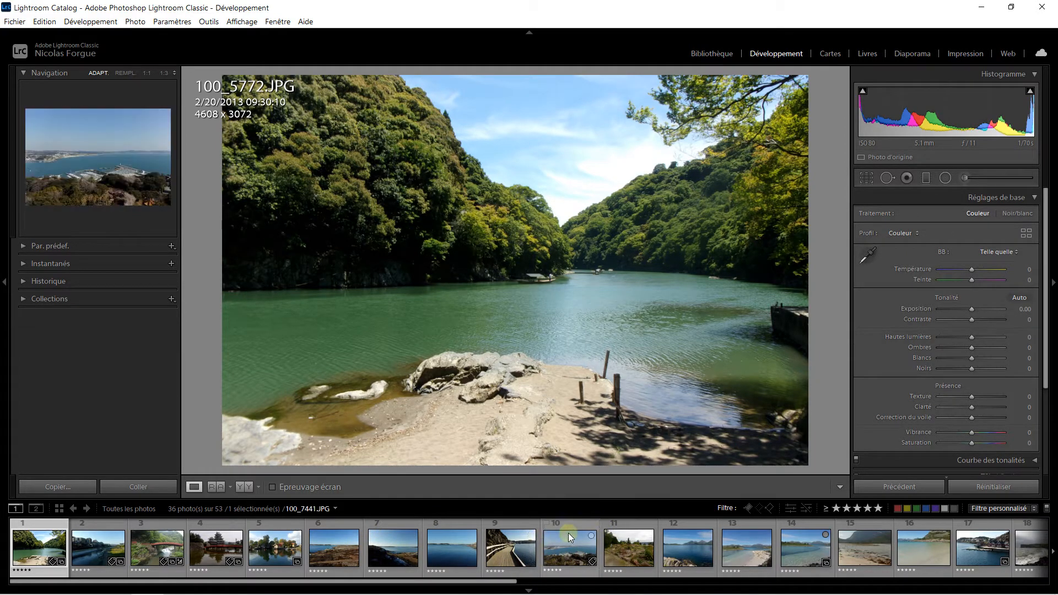
pyautogui.click(716, 53)
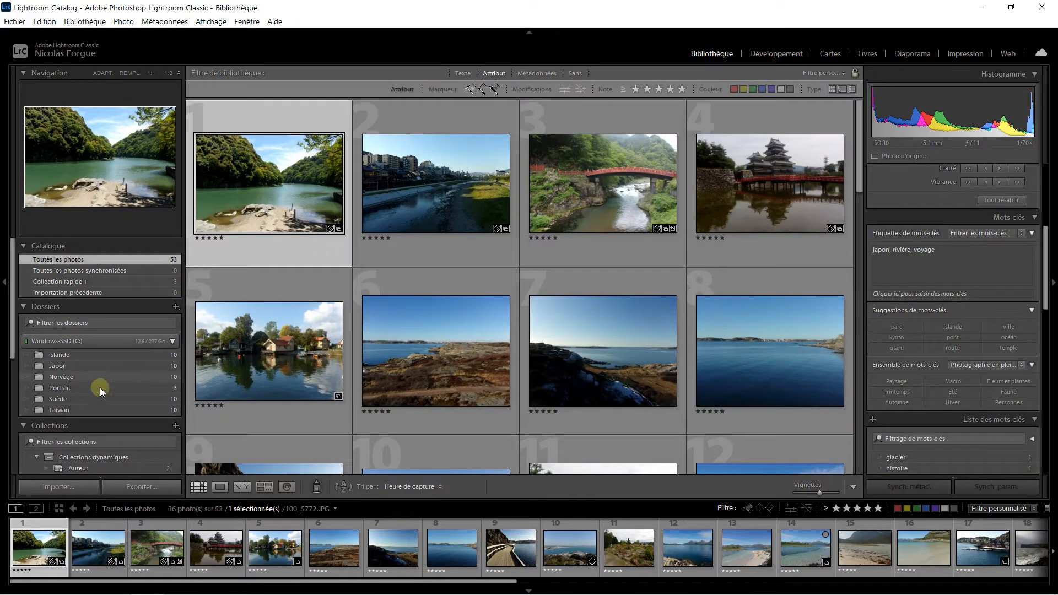
pyautogui.scroll(-3, 94, 396)
pyautogui.scroll(-1, 93, 396)
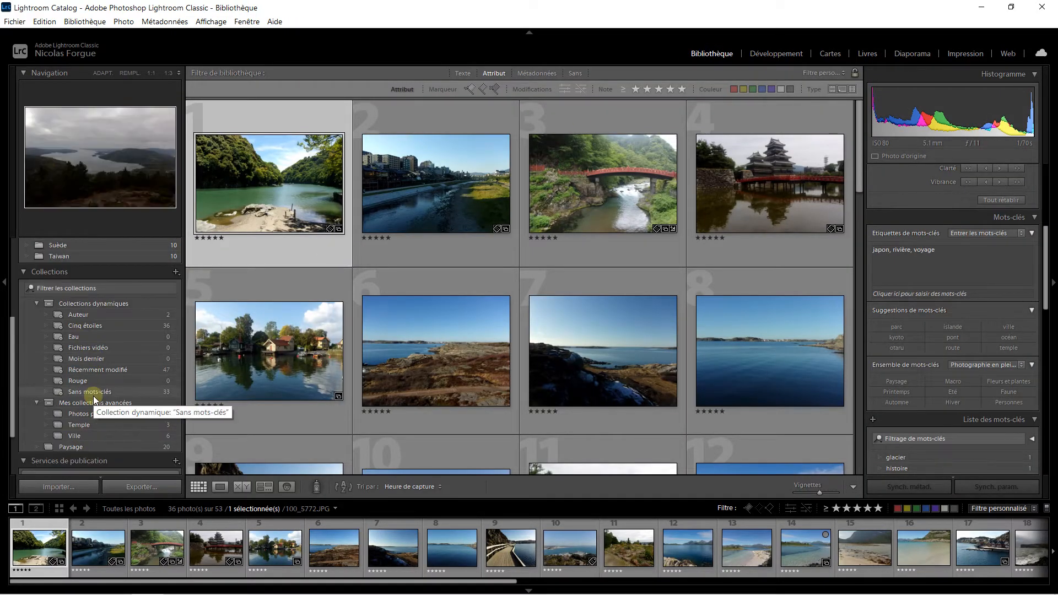
pyautogui.click(65, 445)
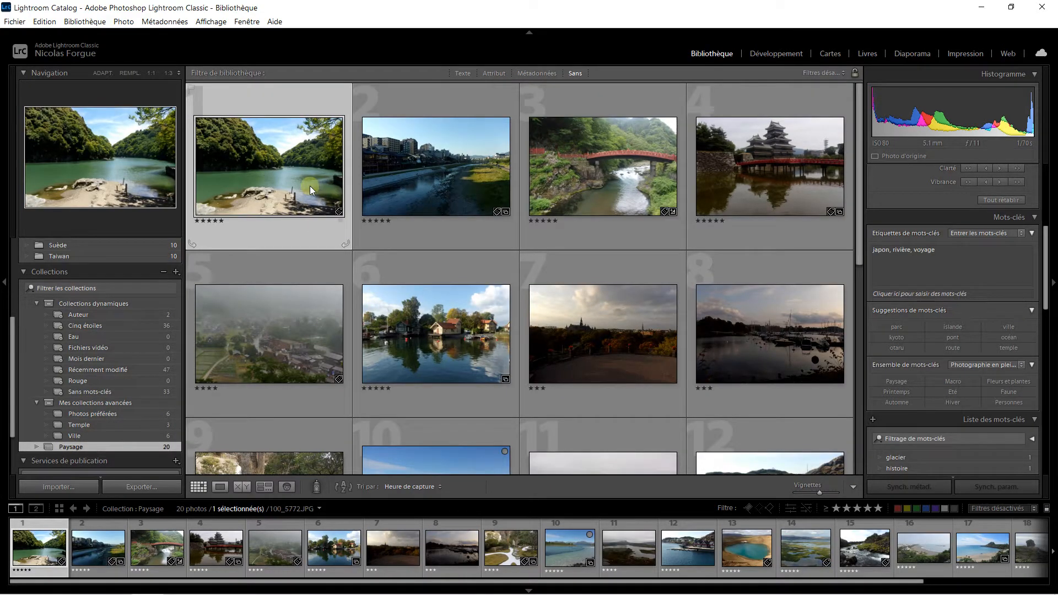
# Open the collection's first photo in the Develop module and examine the available adjustment groups and basic settings
pyautogui.click(774, 53)
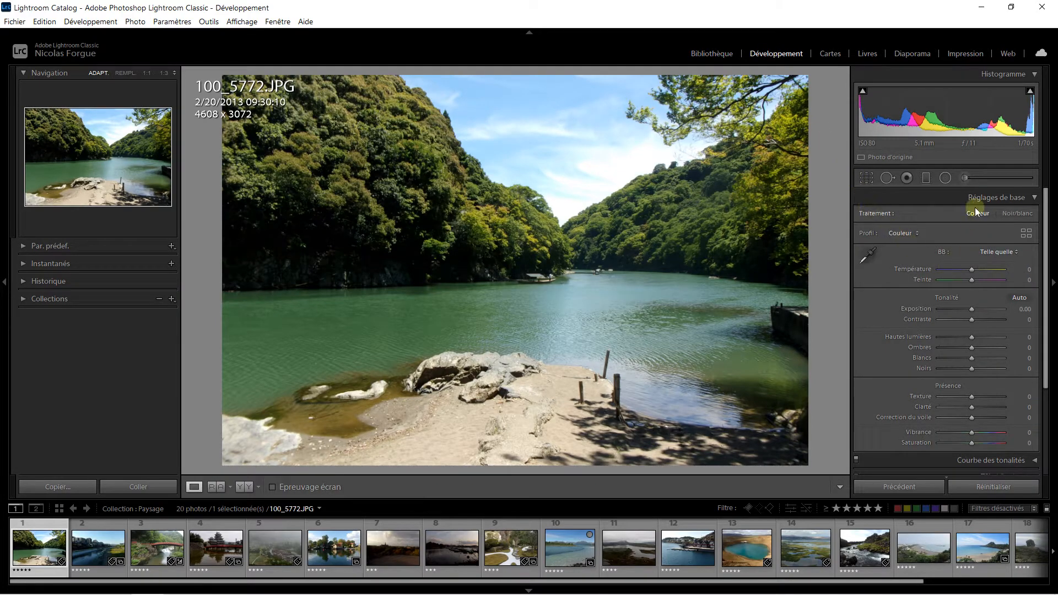
pyautogui.scroll(-2, 935, 249)
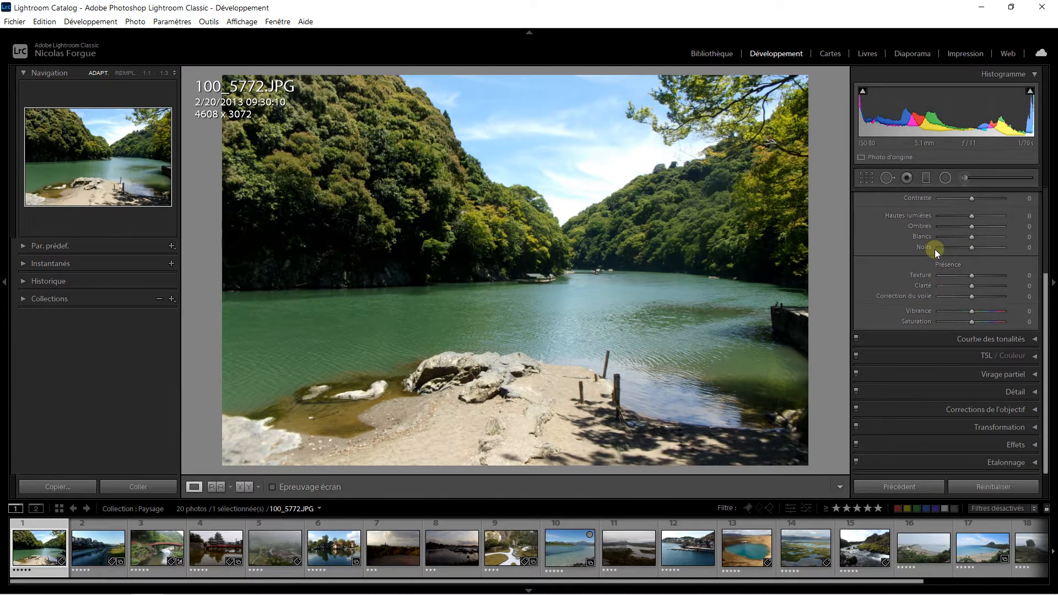
pyautogui.scroll(2, 934, 249)
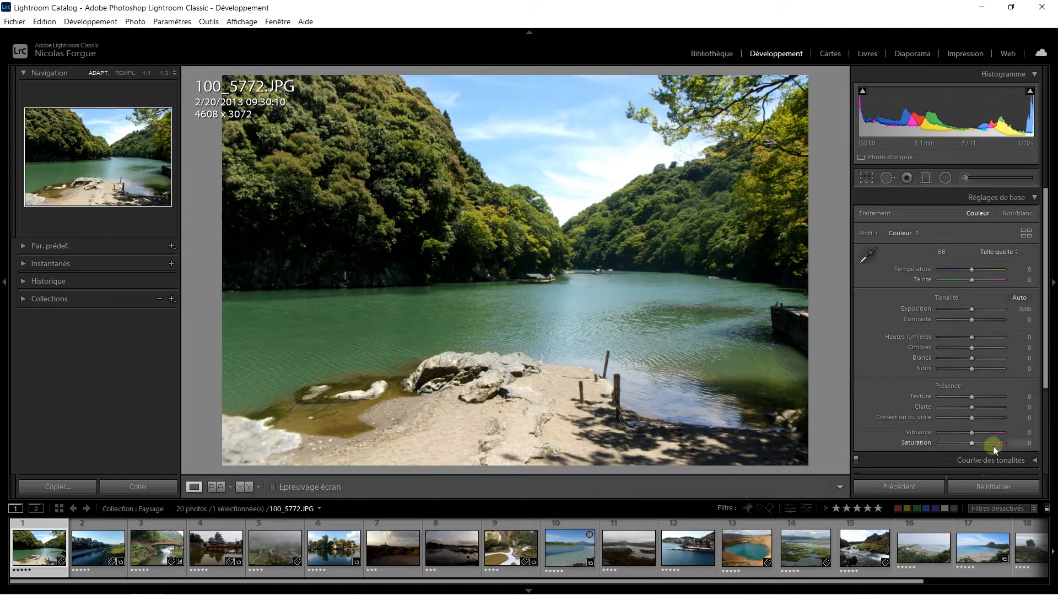
# Open the beach photo IMG_1216.JPG, try automatic white balance, and restore the as-shot white balance
pyautogui.click(968, 540)
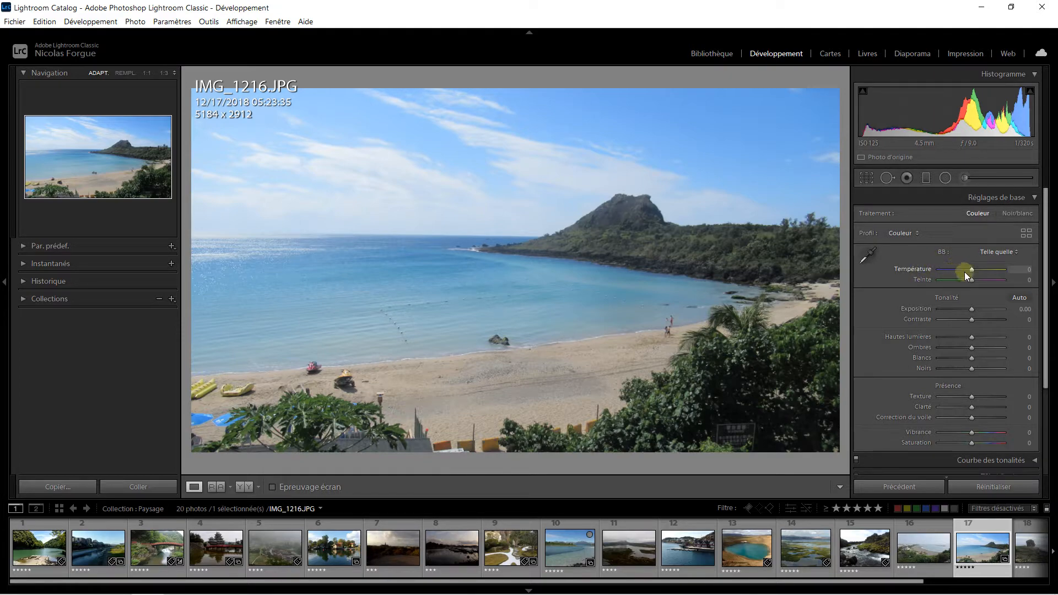
pyautogui.click(1000, 253)
pyautogui.click(980, 279)
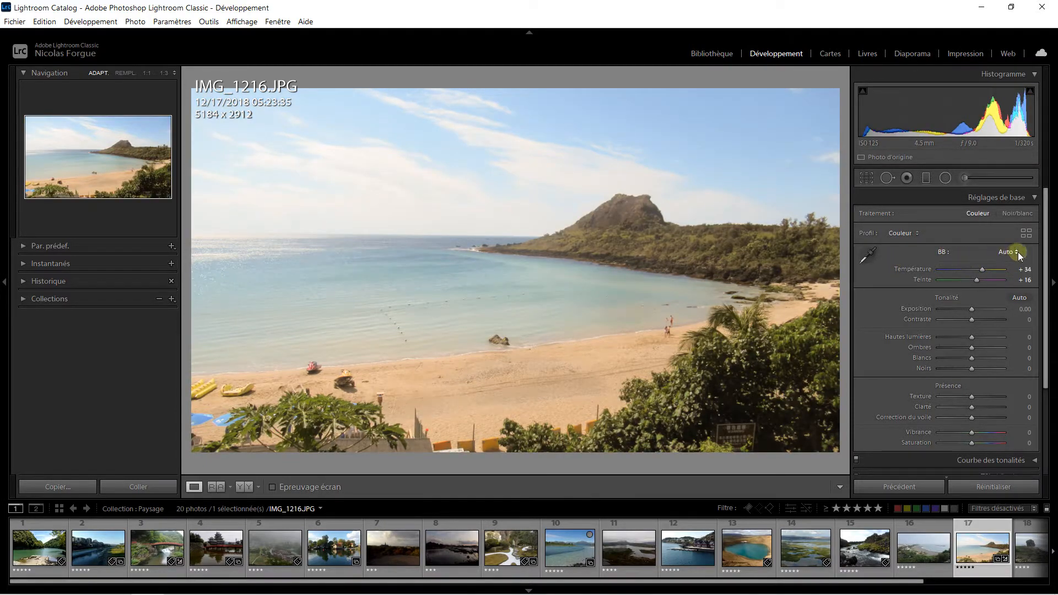
pyautogui.click(1017, 252)
pyautogui.click(984, 263)
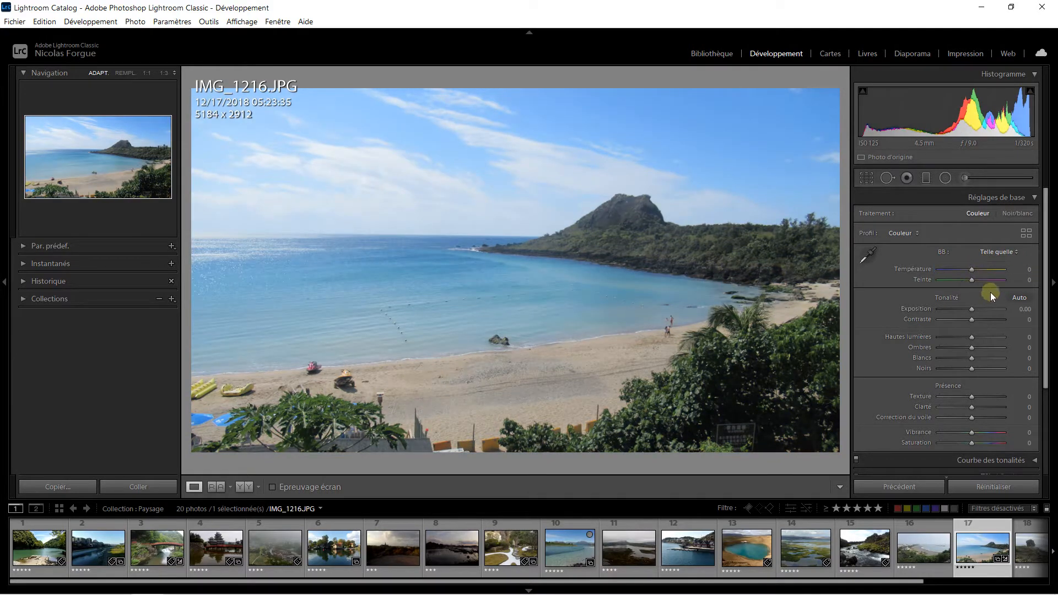
# Try automatic tone adjustment on the beach photo and reset all its settings
pyautogui.scroll(-2, 1004, 323)
pyautogui.scroll(2, 1004, 324)
pyautogui.click(1019, 298)
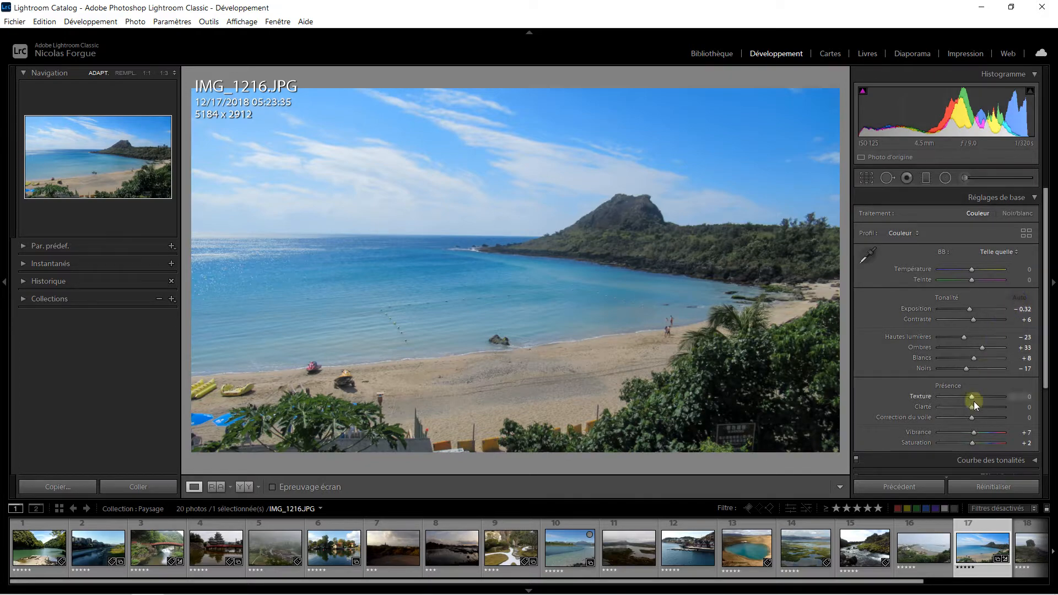
pyautogui.click(973, 488)
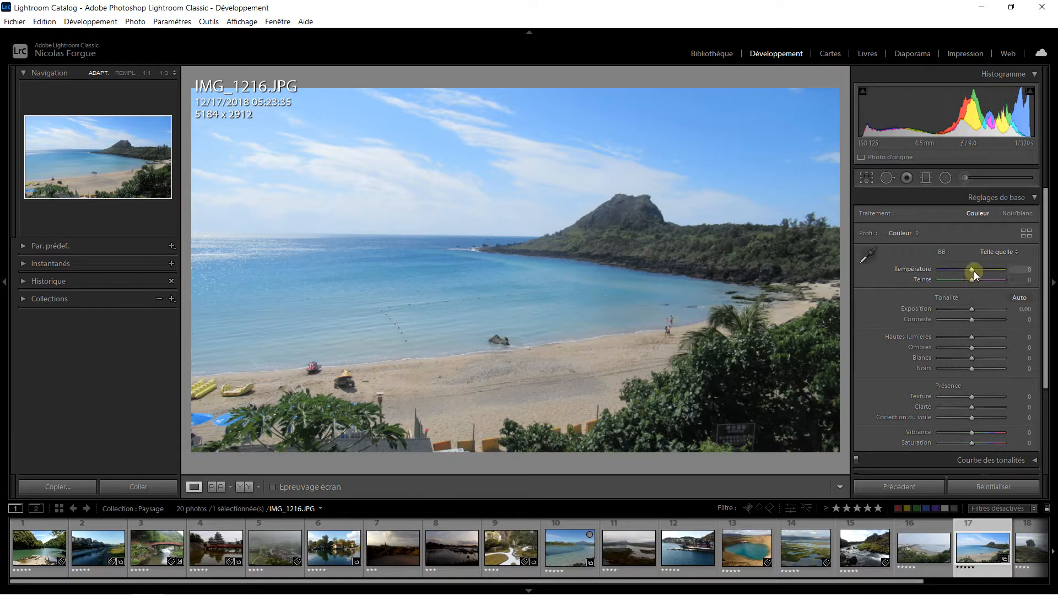
# Try the temperature slider on the beach photo, leaving it at 0, and set exposure to +0.30 and contrast to +8
pyautogui.moveTo(971, 270)
pyautogui.mouseDown()
pyautogui.moveTo(960, 269)
pyautogui.moveTo(973, 270)
pyautogui.mouseUp()
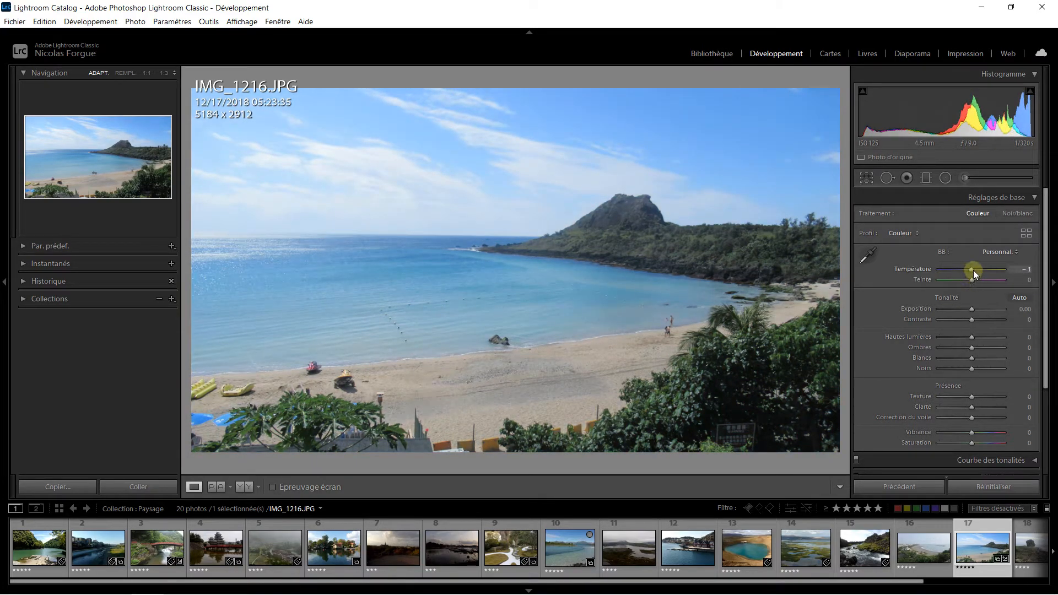
pyautogui.moveTo(970, 310); pyautogui.dragTo(1005, 319)
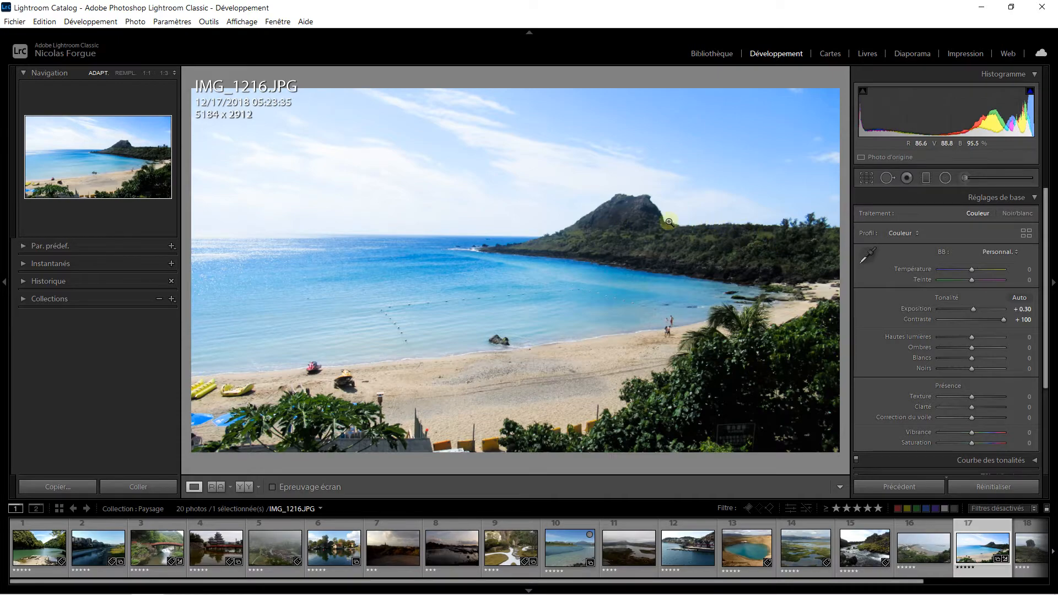
pyautogui.moveTo(990, 319)
pyautogui.mouseDown()
pyautogui.moveTo(946, 319)
pyautogui.moveTo(970, 319)
pyautogui.mouseUp()
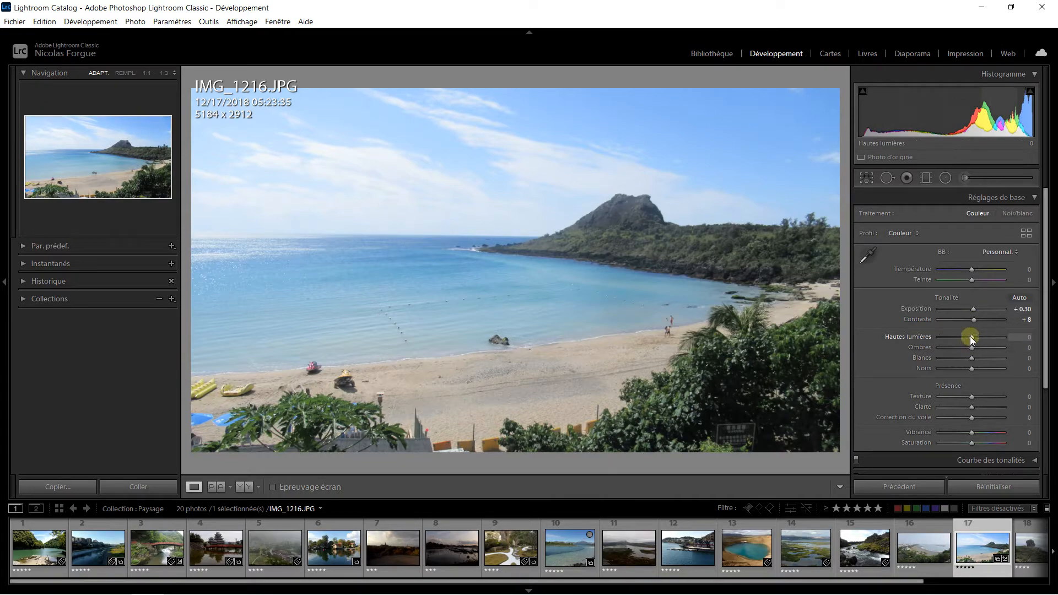
# Open the dark terrace photo 100_6834.JPG, try raising its exposure to +2.44, and reset the exposure to 0
pyautogui.scroll(-1, 970, 336)
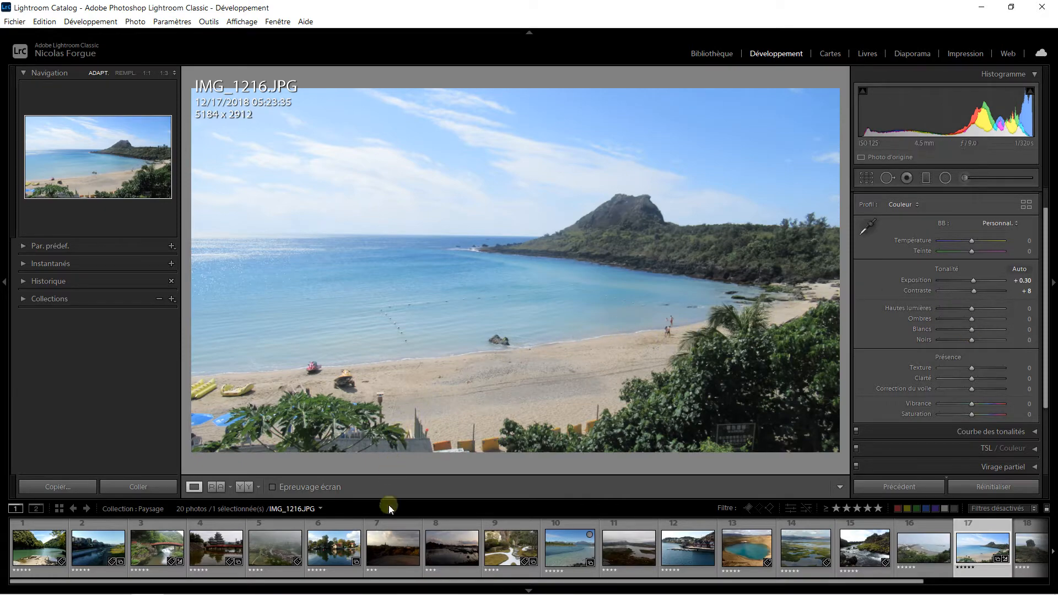
pyautogui.click(387, 536)
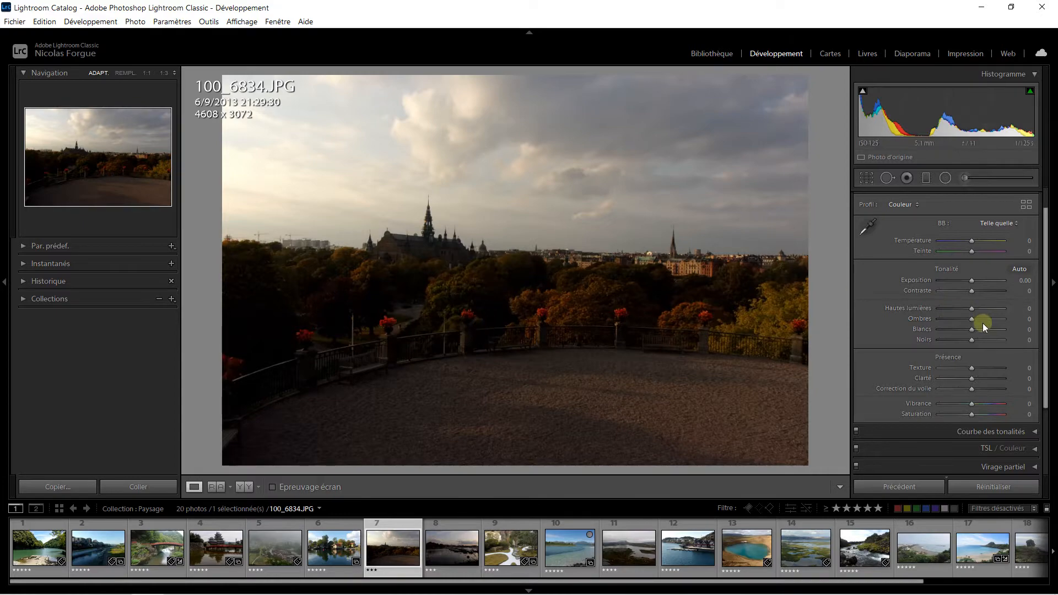
pyautogui.moveTo(972, 319)
pyautogui.mouseDown()
pyautogui.moveTo(993, 321)
pyautogui.moveTo(972, 320)
pyautogui.mouseUp()
pyautogui.moveTo(971, 281); pyautogui.dragTo(987, 279)
pyautogui.click(971, 291)
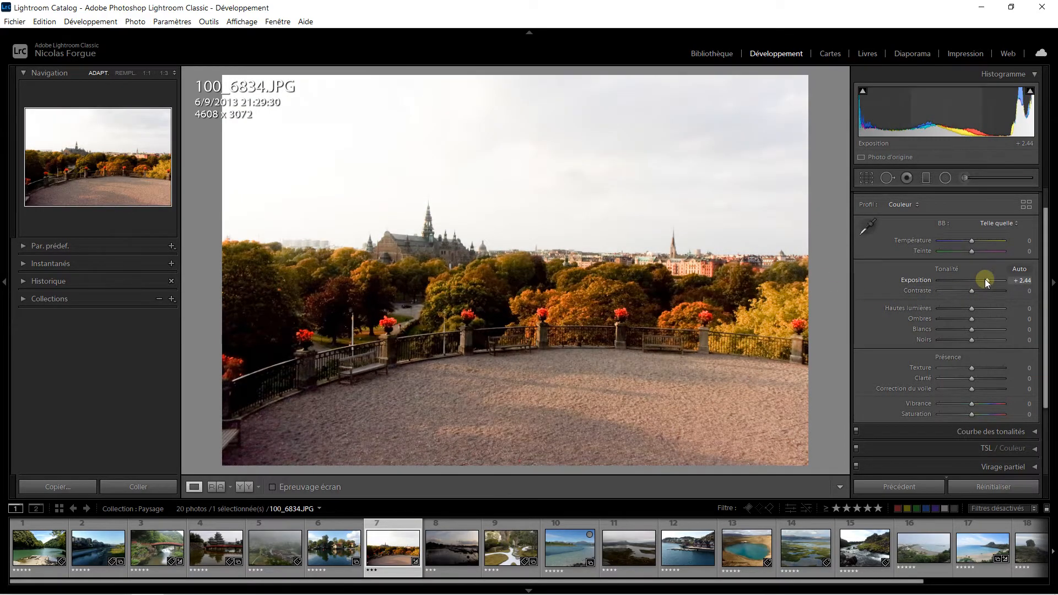
pyautogui.doubleClick(984, 278)
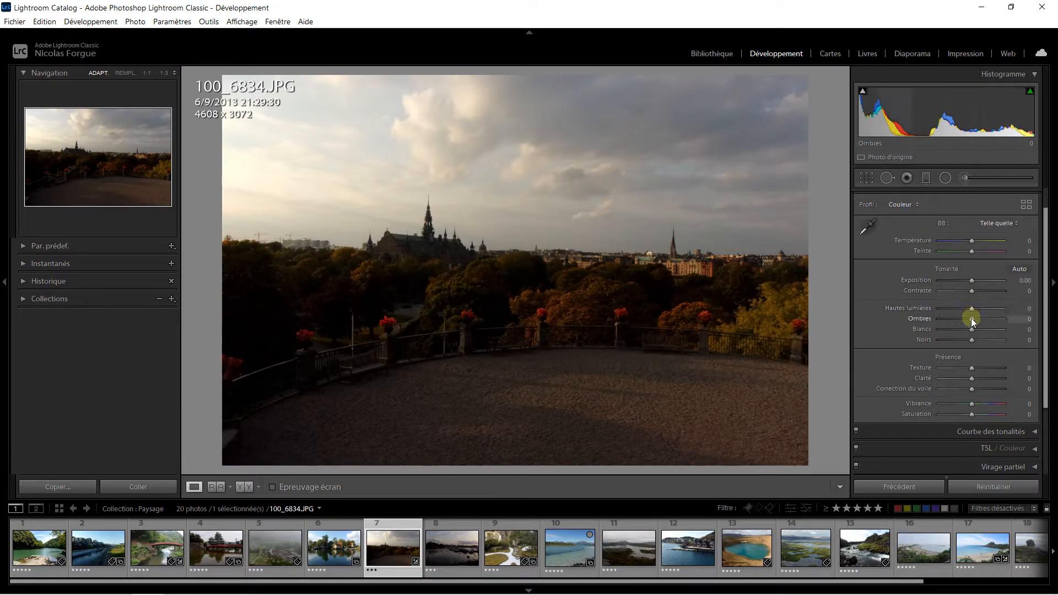
# Set the terrace photo's shadows to +59, highlights to -47, whites to +40 and blacks to +16
pyautogui.moveTo(970, 319)
pyautogui.mouseDown()
pyautogui.moveTo(998, 321)
pyautogui.moveTo(957, 307)
pyautogui.mouseUp()
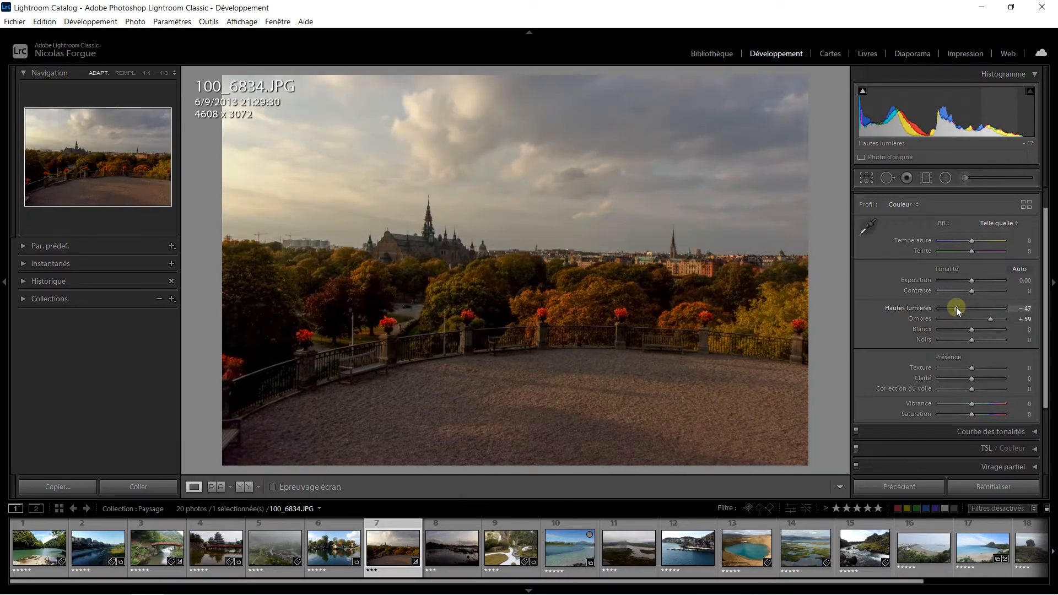
pyautogui.click(988, 320)
pyautogui.moveTo(973, 331)
pyautogui.mouseDown()
pyautogui.moveTo(963, 328)
pyautogui.moveTo(986, 329)
pyautogui.moveTo(977, 339)
pyautogui.mouseUp()
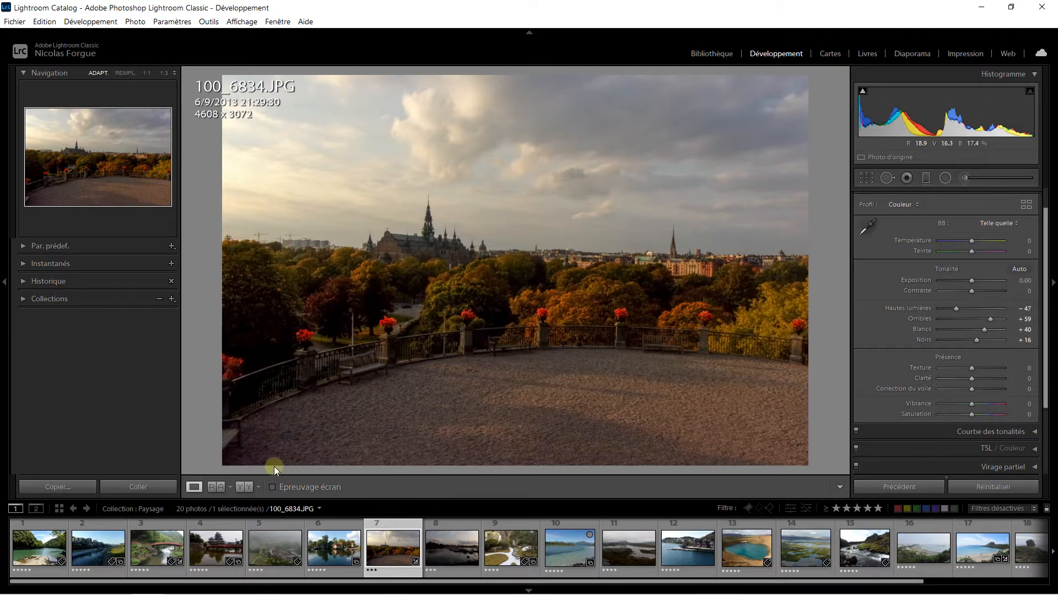
# Compare the terrace photo before and after editing in the various comparison layouts, and return to the single-photo view
pyautogui.click(258, 488)
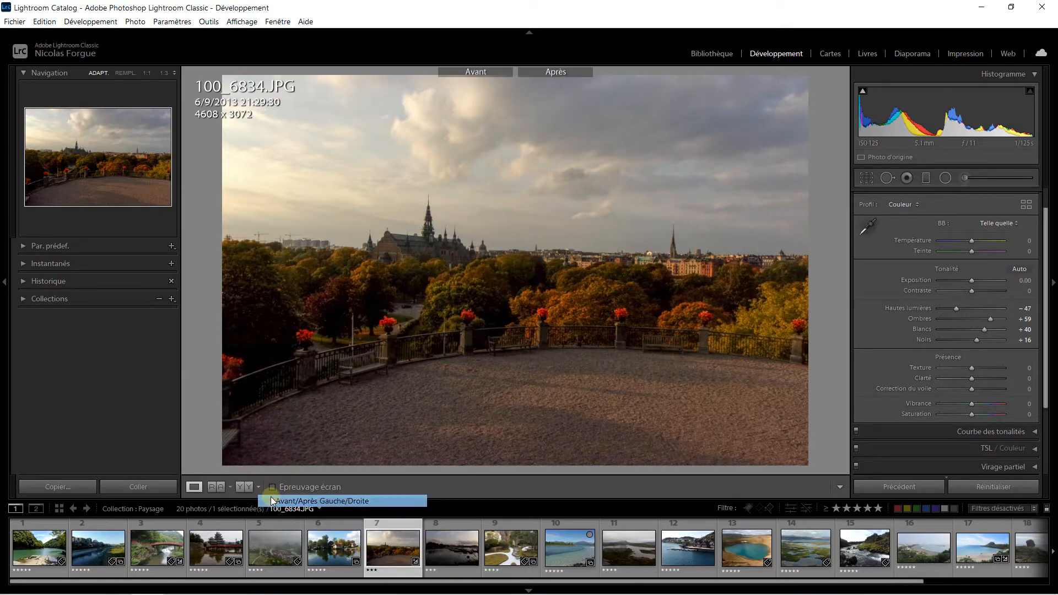
pyautogui.click(270, 500)
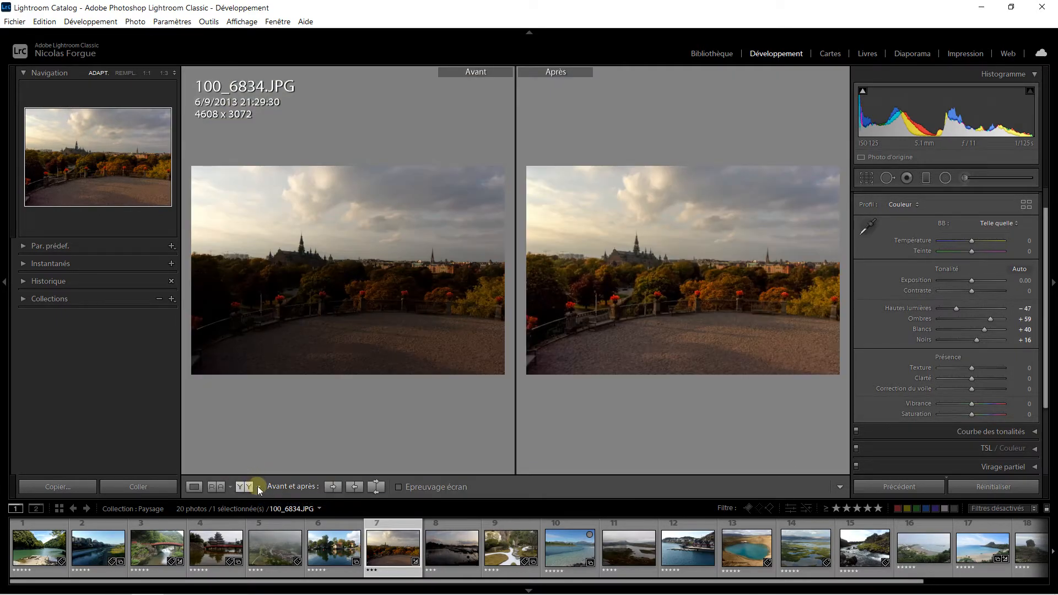
pyautogui.click(258, 487)
pyautogui.click(275, 515)
pyautogui.click(258, 486)
pyautogui.click(286, 525)
pyautogui.click(258, 486)
pyautogui.click(272, 537)
pyautogui.click(258, 487)
pyautogui.click(264, 501)
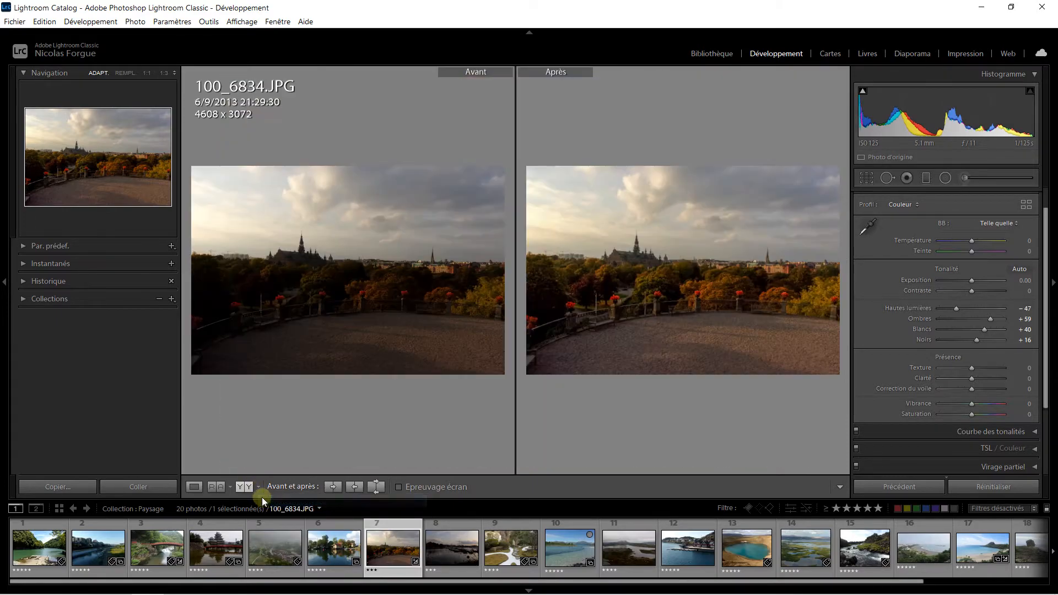
pyautogui.click(194, 486)
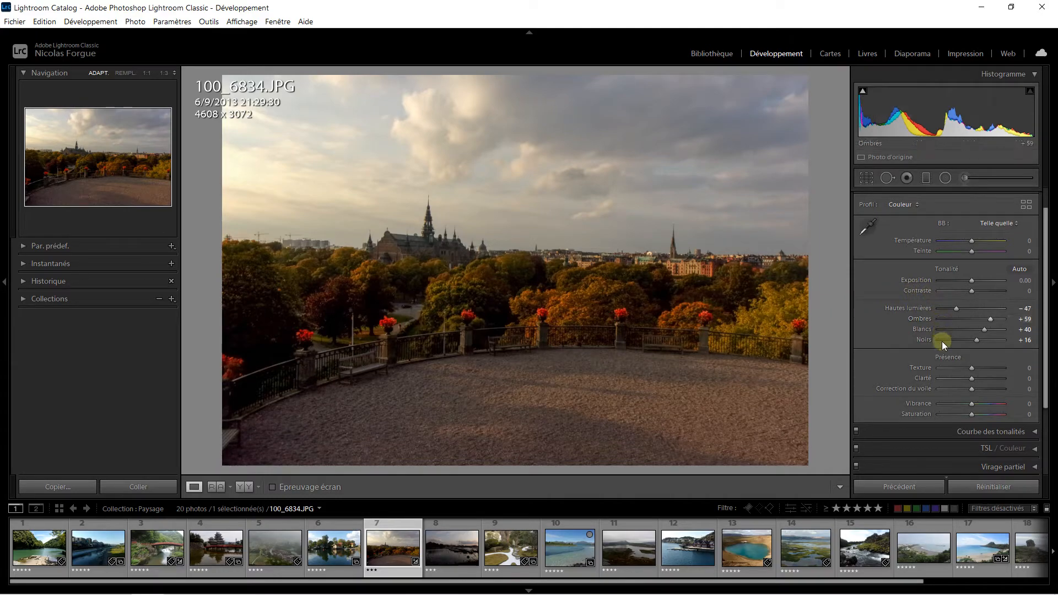
pyautogui.scroll(-1, 943, 344)
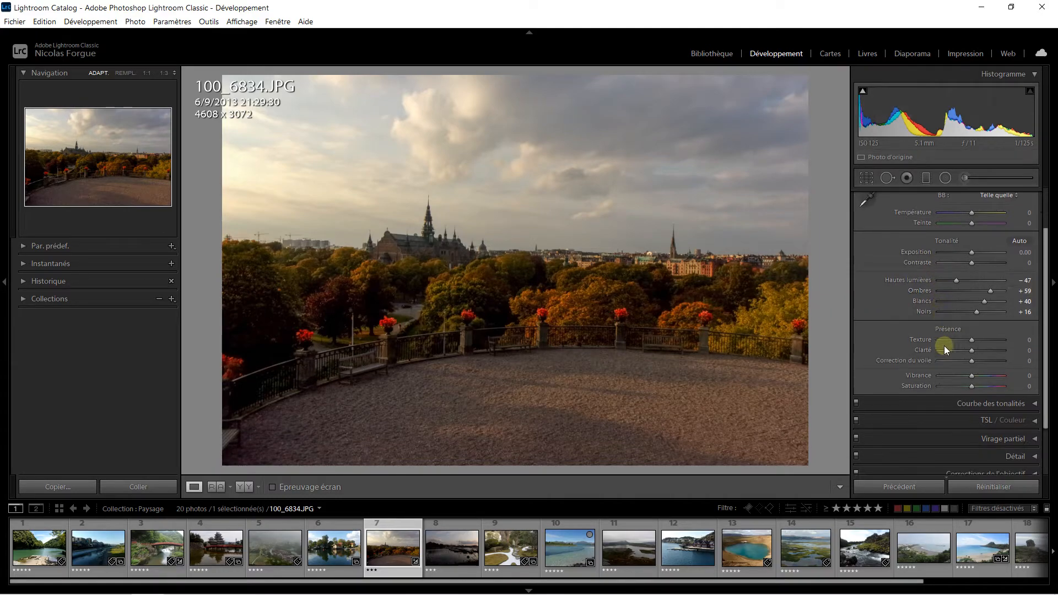
# Try the texture and clarity adjustments on the terrace photo, and reset all of its develop settings
pyautogui.click(976, 339)
pyautogui.moveTo(974, 352)
pyautogui.mouseDown()
pyautogui.moveTo(993, 351)
pyautogui.moveTo(973, 348)
pyautogui.mouseUp()
pyautogui.click(981, 482)
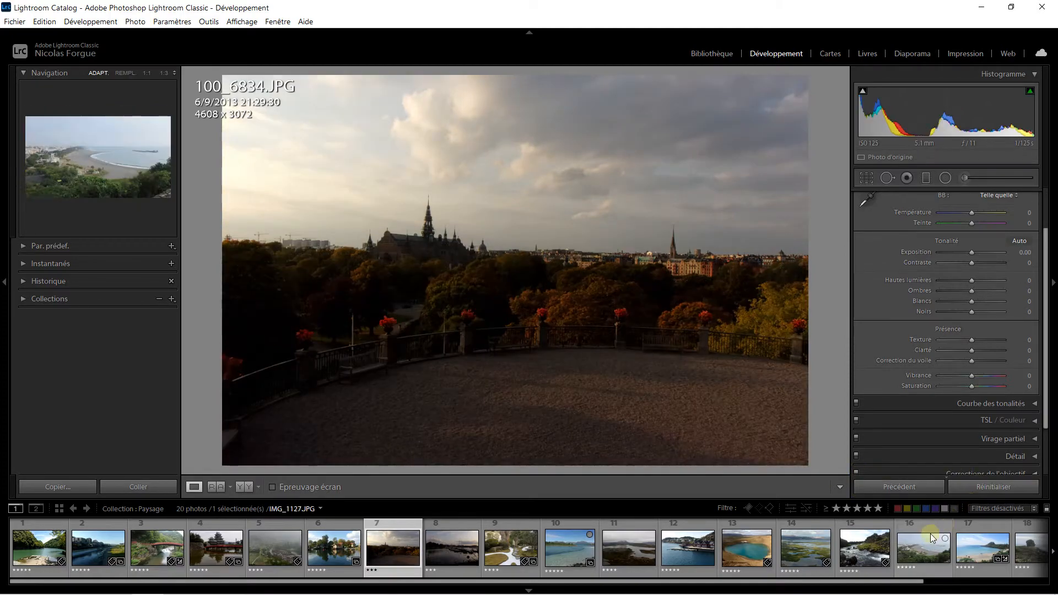
# Open the hazy beach photo IMG_1127.JPG and set dehaze to +50, vibrance to +16 and saturation to +20
pyautogui.click(931, 536)
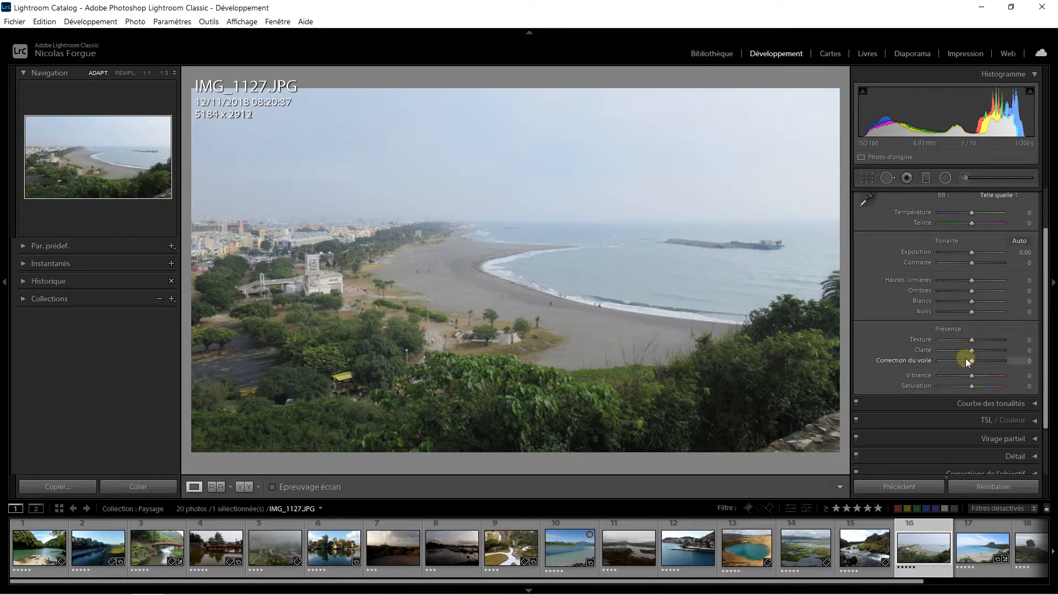
pyautogui.scroll(-1, 982, 352)
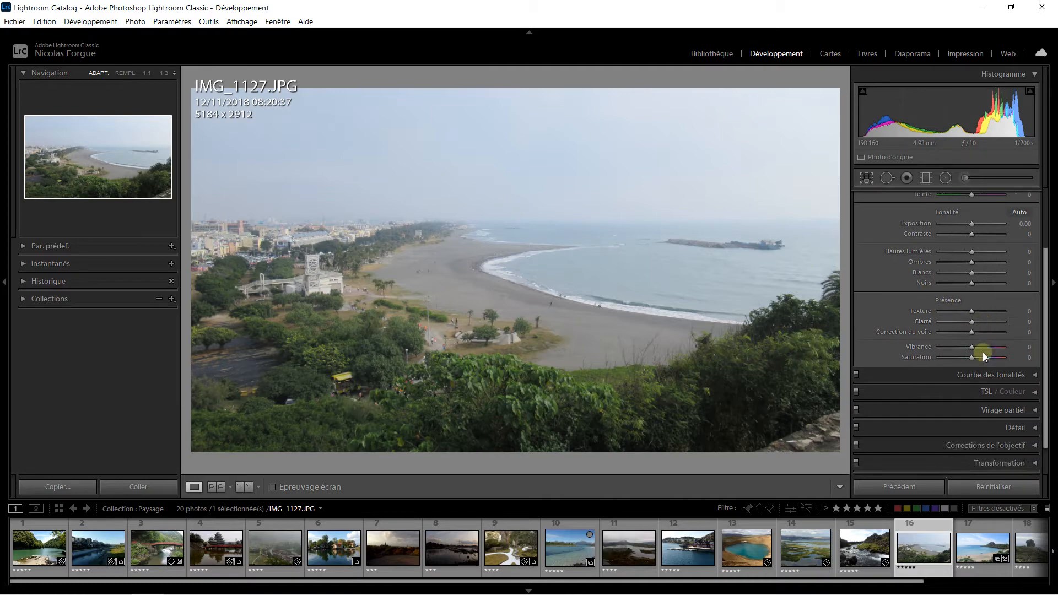
pyautogui.moveTo(972, 333)
pyautogui.mouseDown()
pyautogui.moveTo(997, 333)
pyautogui.moveTo(985, 333)
pyautogui.mouseUp()
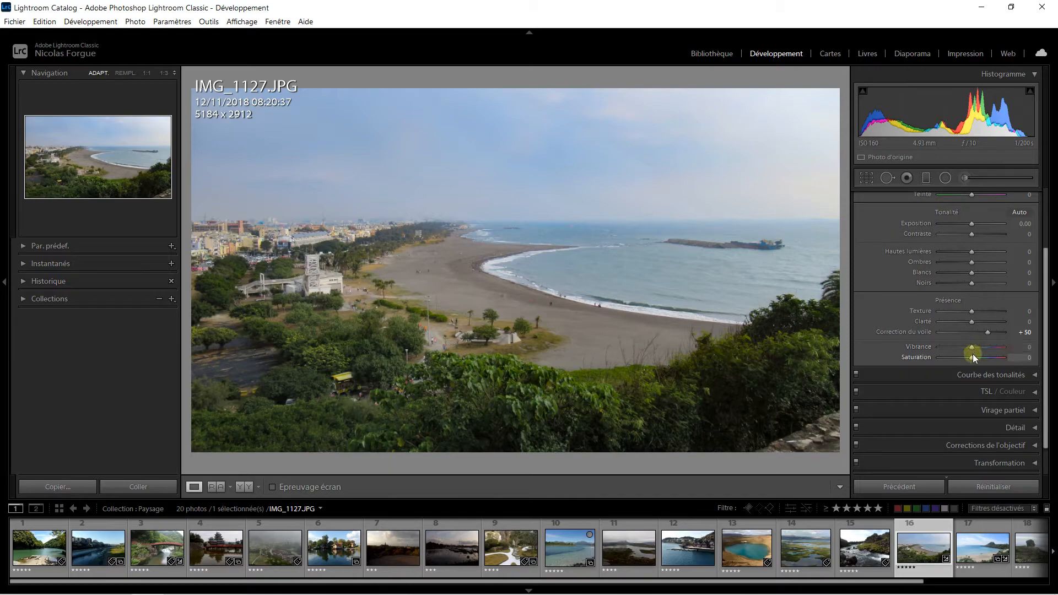
pyautogui.moveTo(973, 358); pyautogui.dragTo(977, 347)
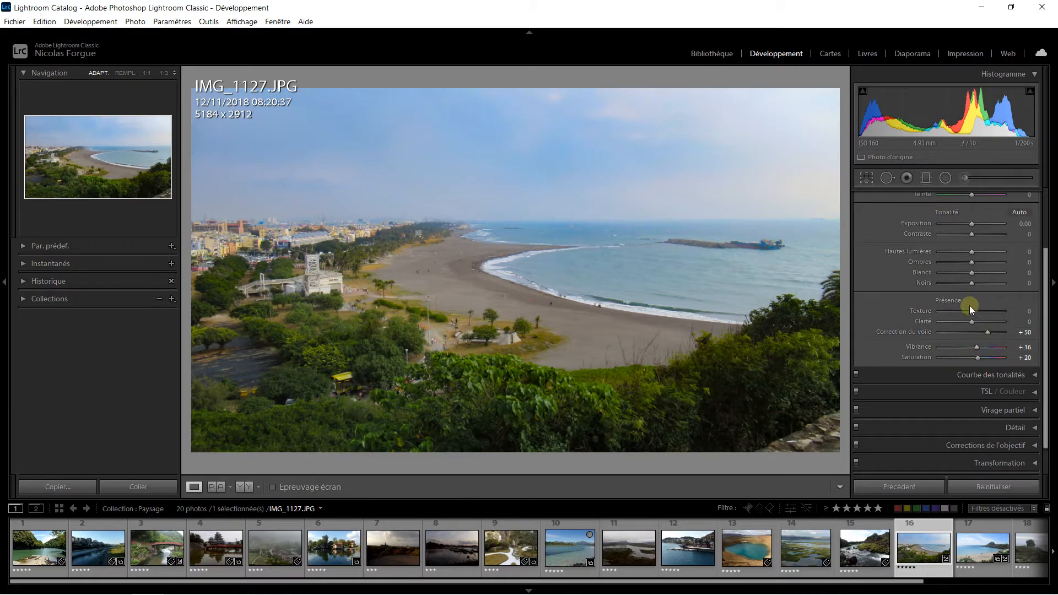
pyautogui.scroll(1, 969, 305)
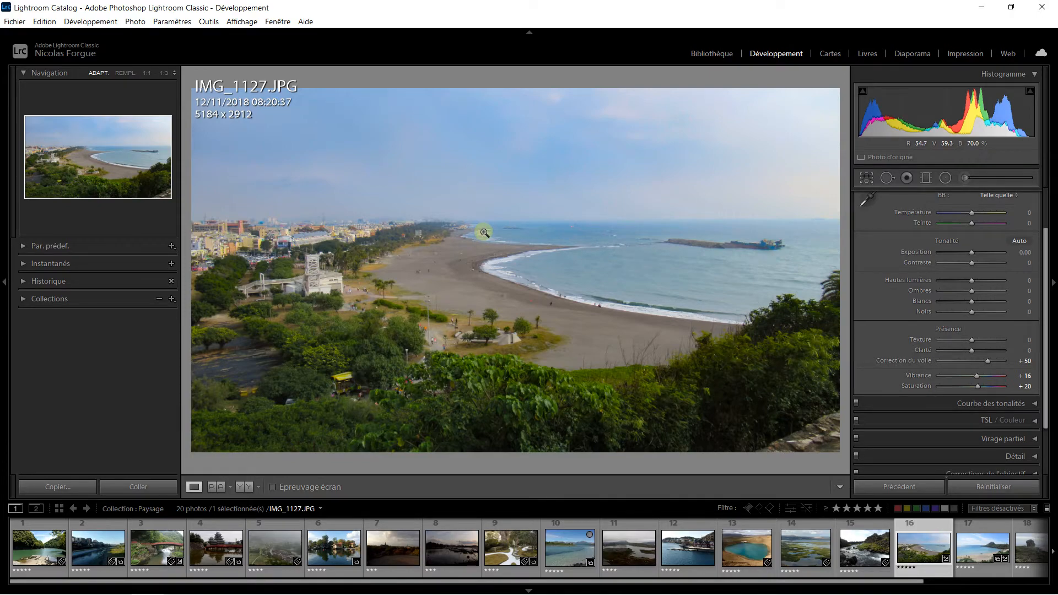
# Compare the beach photo before and after editing side by side, and reset all of its adjustments
pyautogui.press('y')
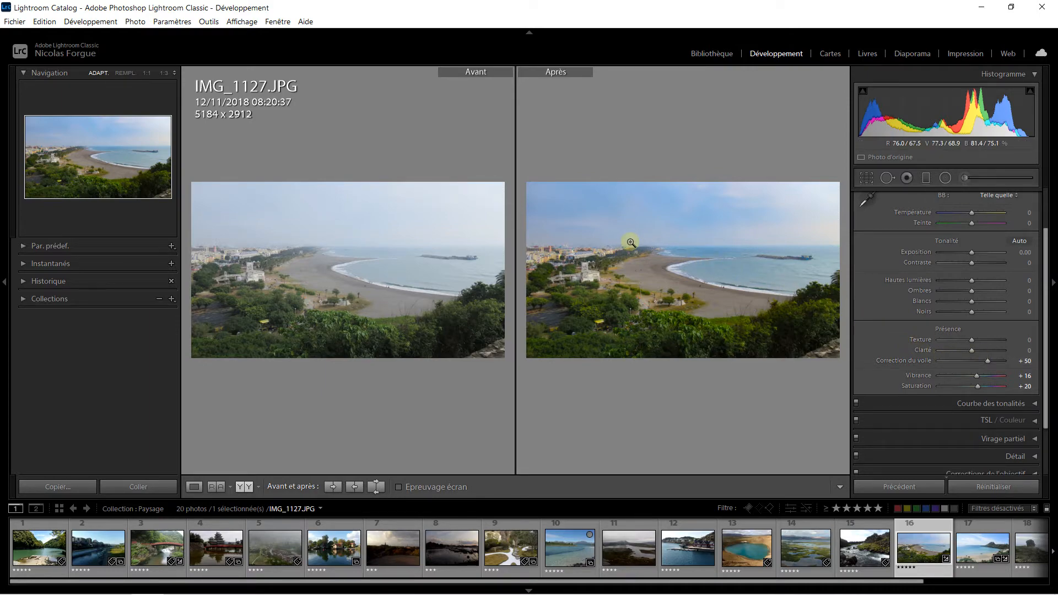
pyautogui.press('y')
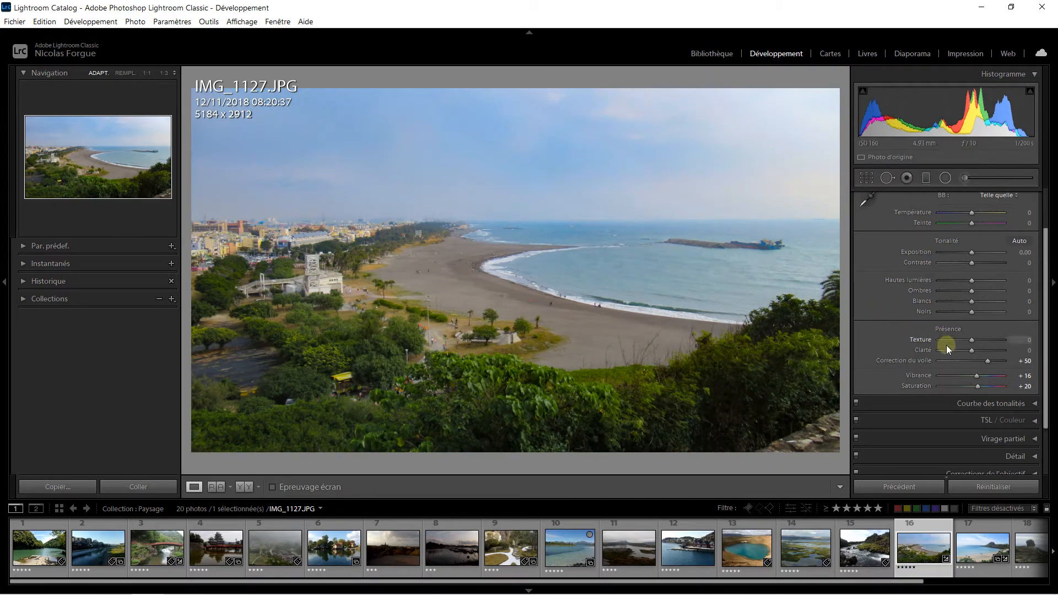
pyautogui.click(978, 485)
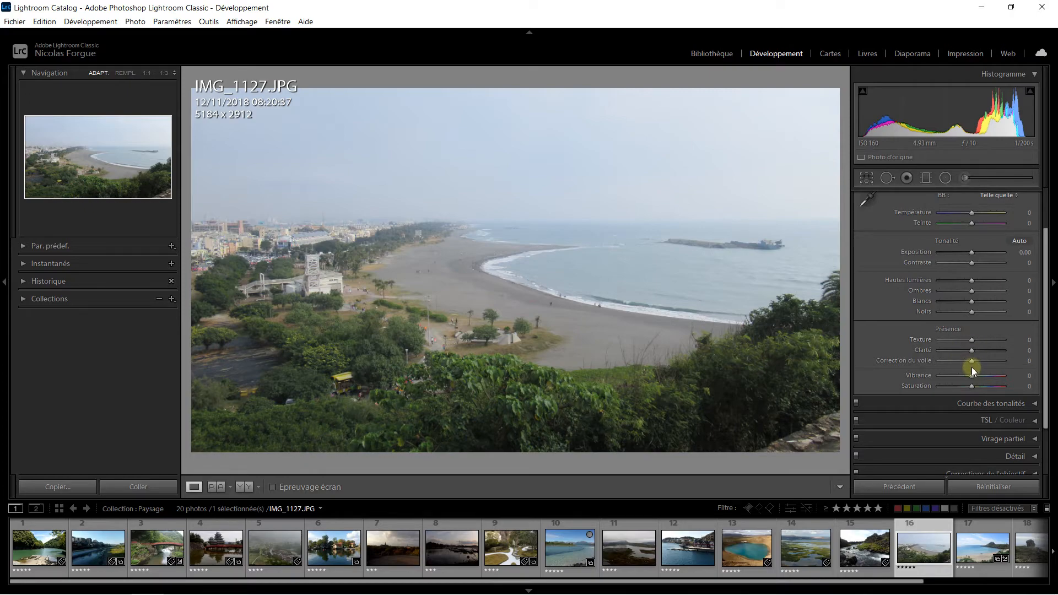
# Set the beach photo's dehaze to +50, vibrance to +18, saturation to +25, temperature to +4 and contrast to +15
pyautogui.moveTo(972, 365); pyautogui.dragTo(979, 386)
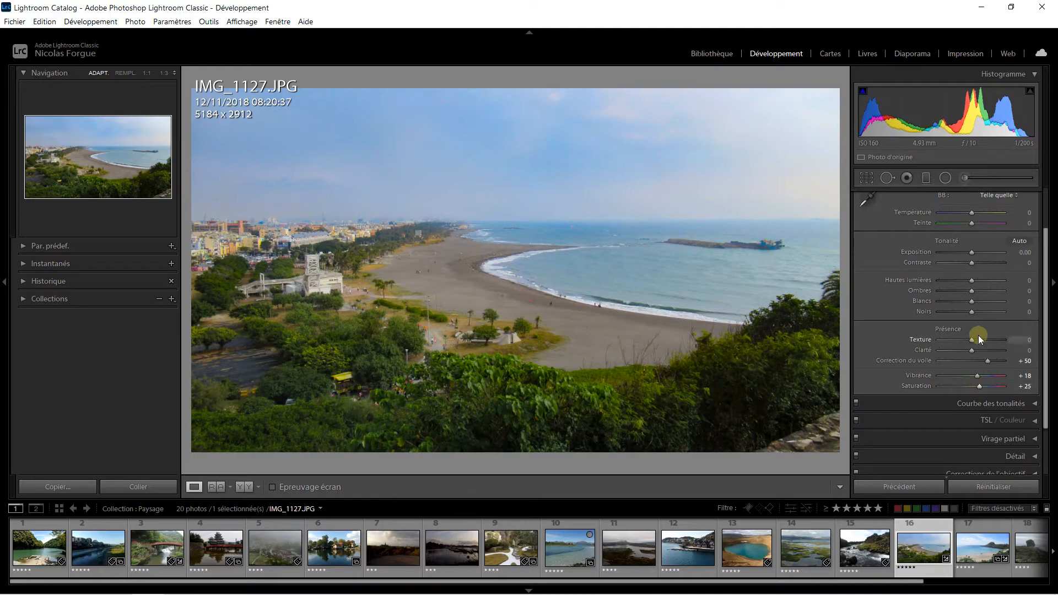
pyautogui.scroll(2, 977, 335)
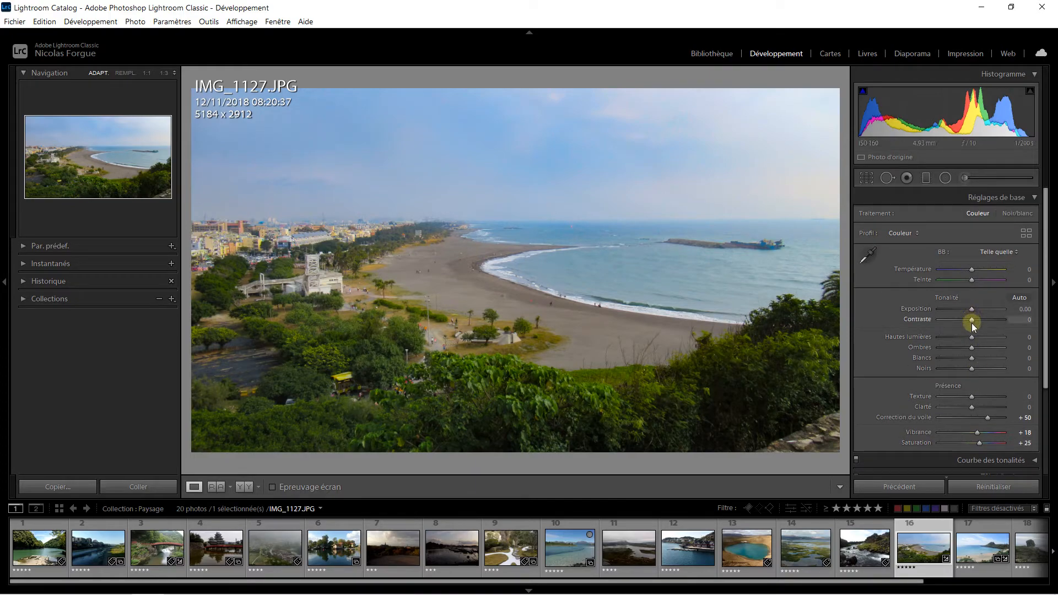
pyautogui.moveTo(971, 268); pyautogui.dragTo(973, 269)
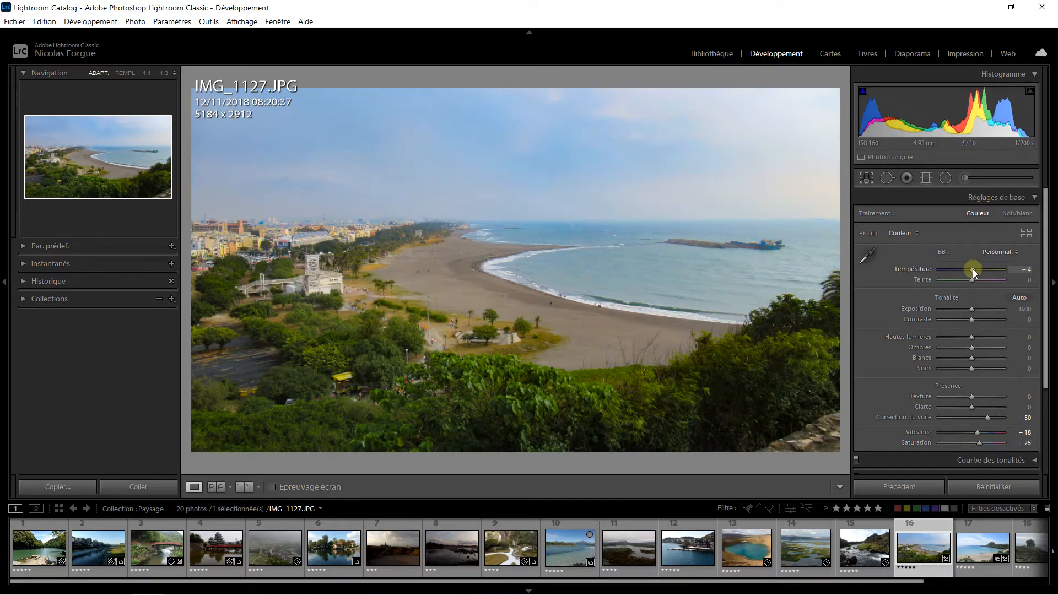
pyautogui.moveTo(971, 320); pyautogui.dragTo(976, 319)
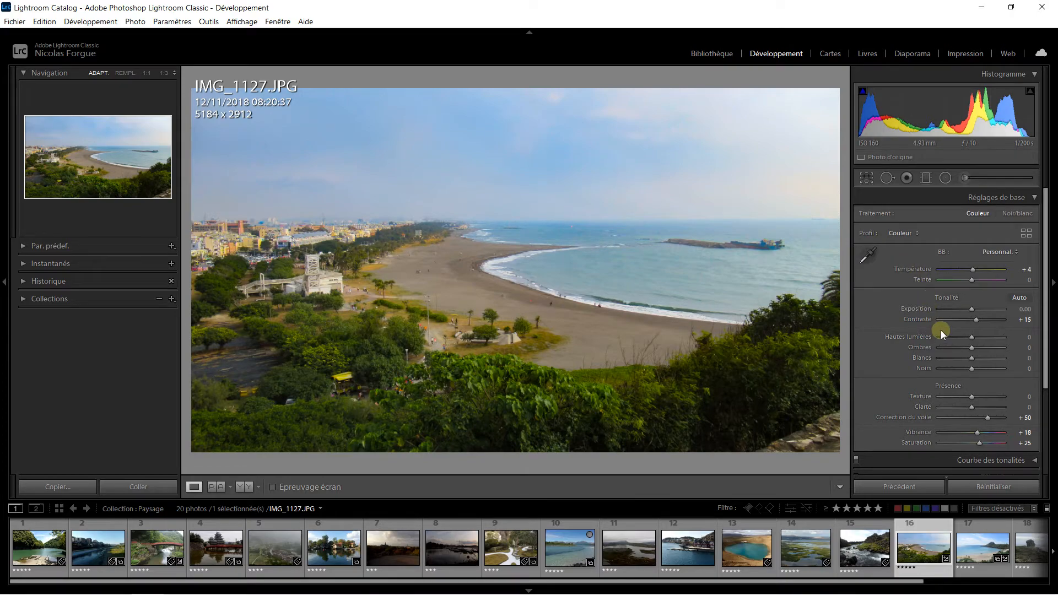
# Expand the tone curve settings and the per-colour hue, saturation and luminance settings (TSL / Couleur)
pyautogui.scroll(-3, 946, 336)
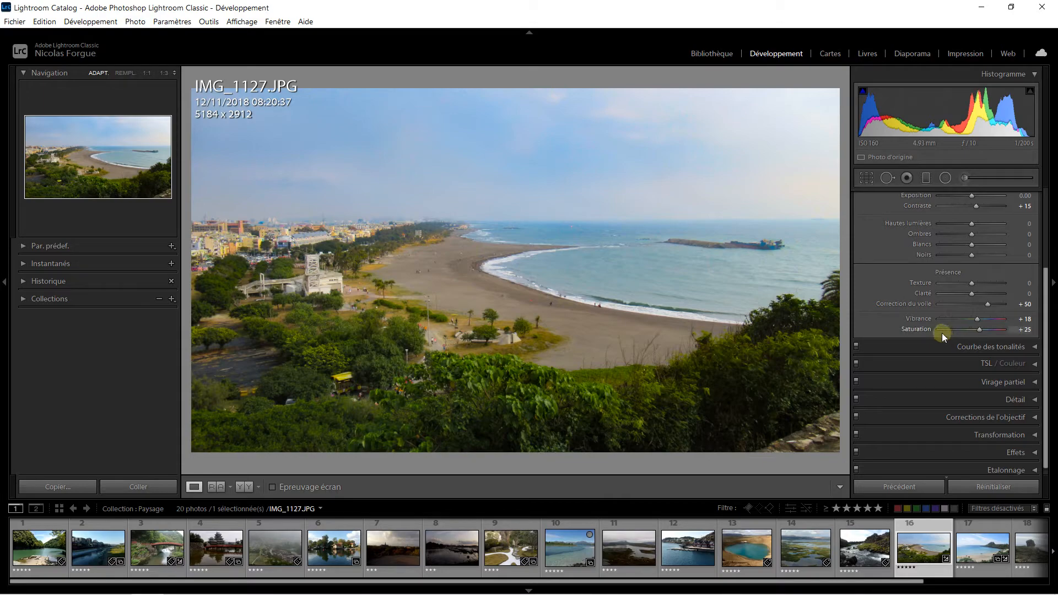
pyautogui.click(1023, 347)
pyautogui.scroll(-1, 959, 360)
pyautogui.scroll(-2, 959, 360)
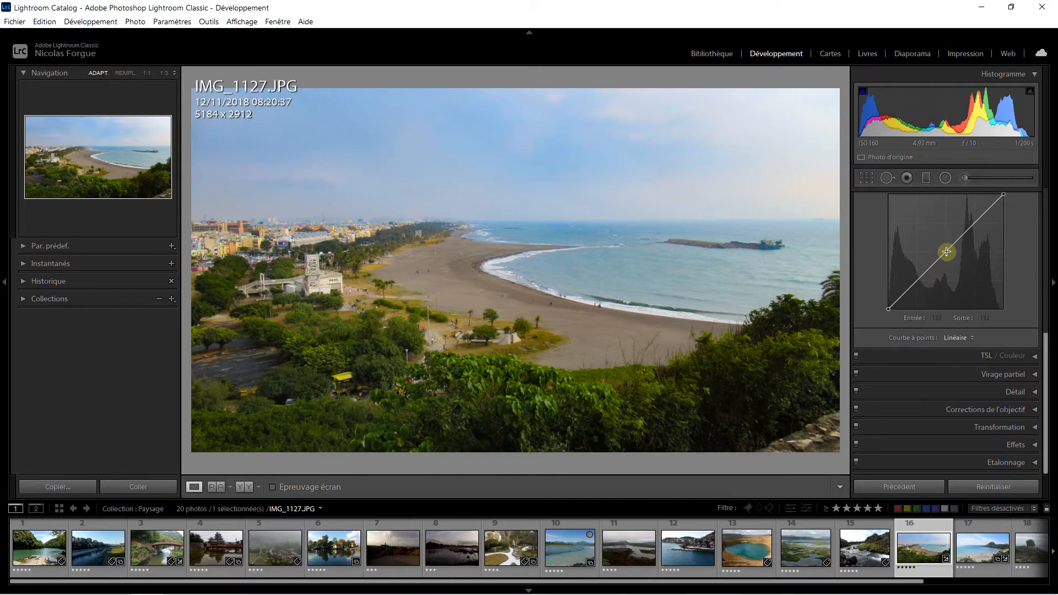
pyautogui.click(1036, 358)
pyautogui.scroll(-2, 975, 373)
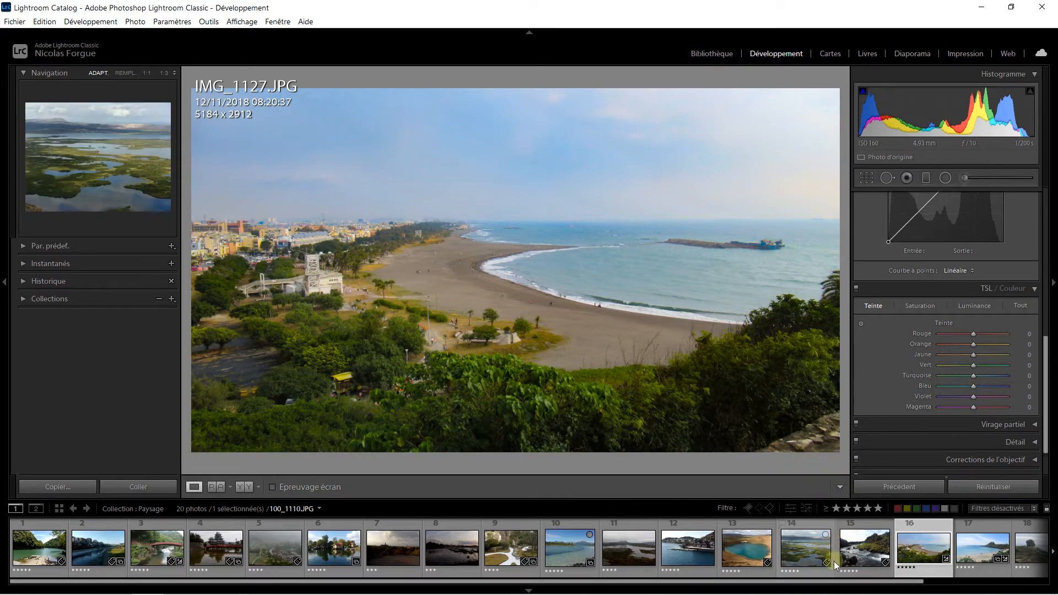
# Open the bridge photo IMG_1283.JPG, shift its red hue towards orange, and set the red saturation to +58
pyautogui.moveTo(835, 582); pyautogui.dragTo(966, 574)
pyautogui.click(976, 571)
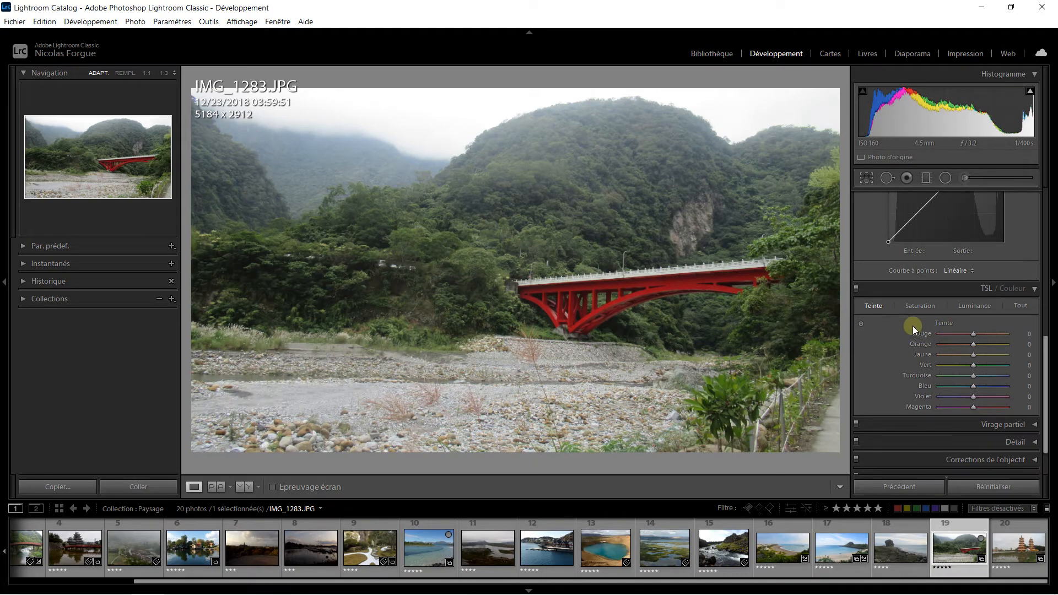
pyautogui.moveTo(971, 333)
pyautogui.mouseDown()
pyautogui.moveTo(998, 332)
pyautogui.moveTo(934, 332)
pyautogui.moveTo(1021, 331)
pyautogui.moveTo(983, 330)
pyautogui.mouseUp()
pyautogui.click(927, 305)
pyautogui.moveTo(985, 335)
pyautogui.mouseDown()
pyautogui.moveTo(1004, 336)
pyautogui.moveTo(922, 338)
pyautogui.moveTo(993, 336)
pyautogui.mouseUp()
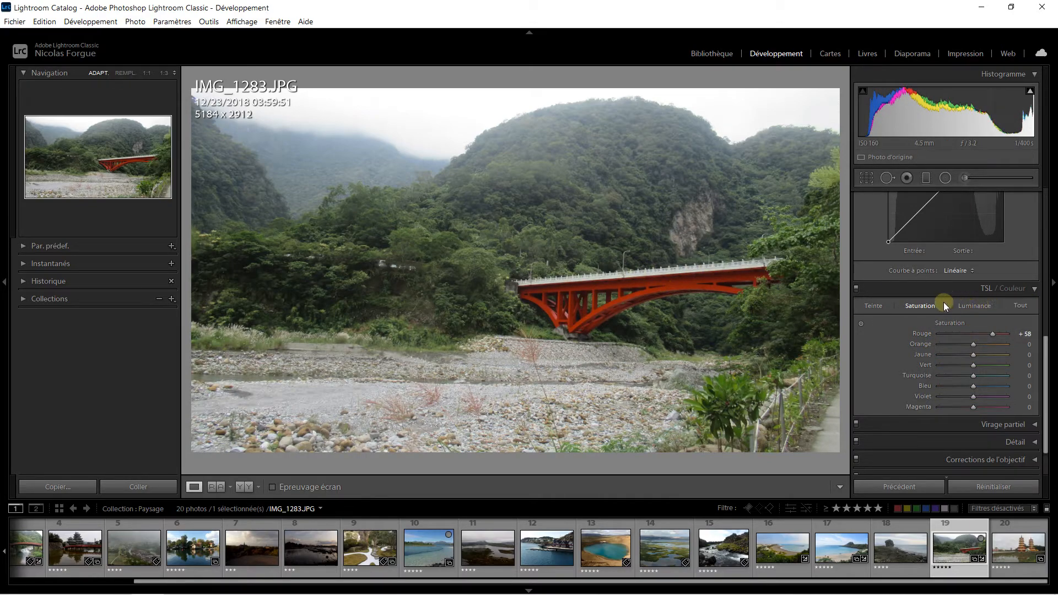
# Go back to the Library, and open the Book module to look through the Paysage collection's page layout from the covers
pyautogui.scroll(10, 937, 277)
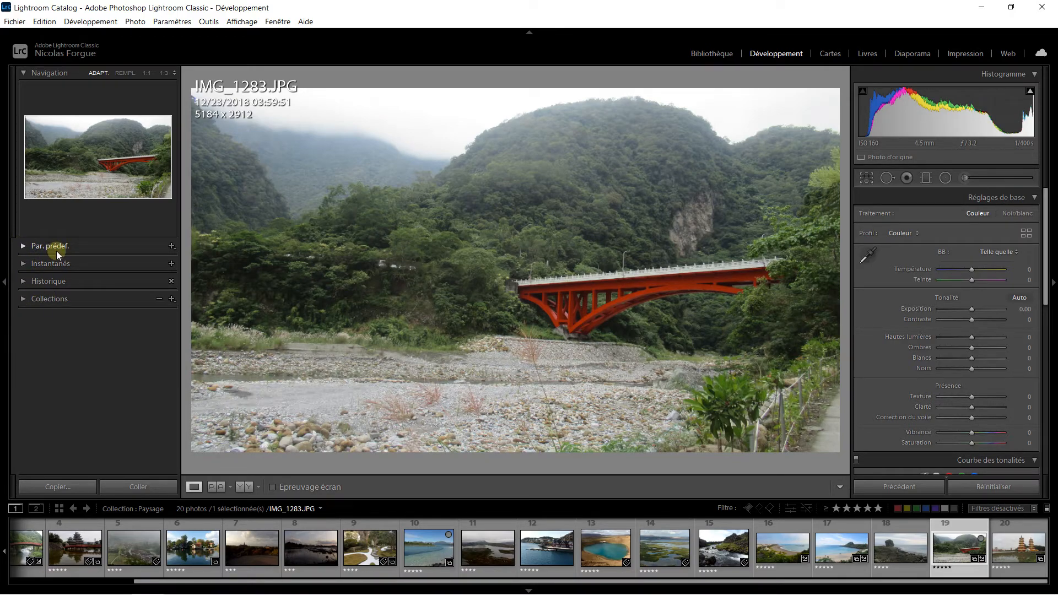
pyautogui.click(724, 57)
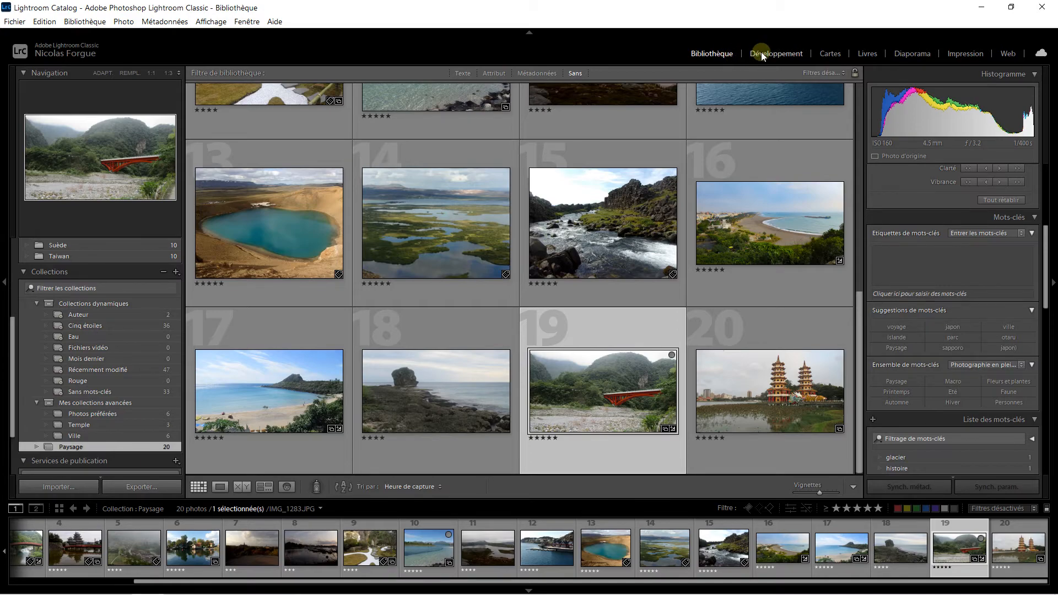
pyautogui.click(867, 55)
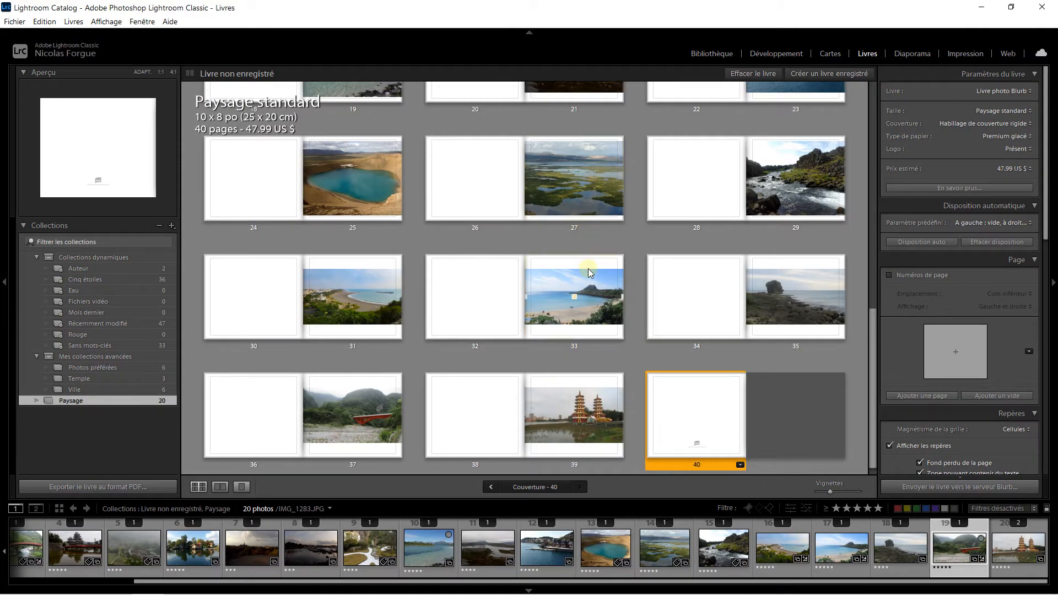
pyautogui.scroll(10, 587, 269)
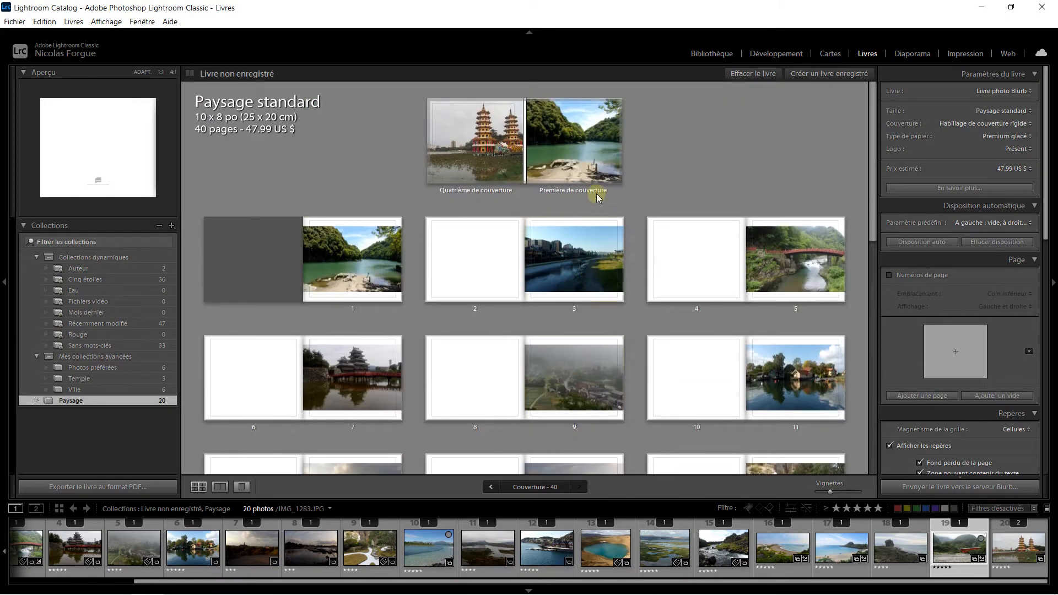
pyautogui.scroll(-2, 584, 243)
pyautogui.scroll(2, 584, 243)
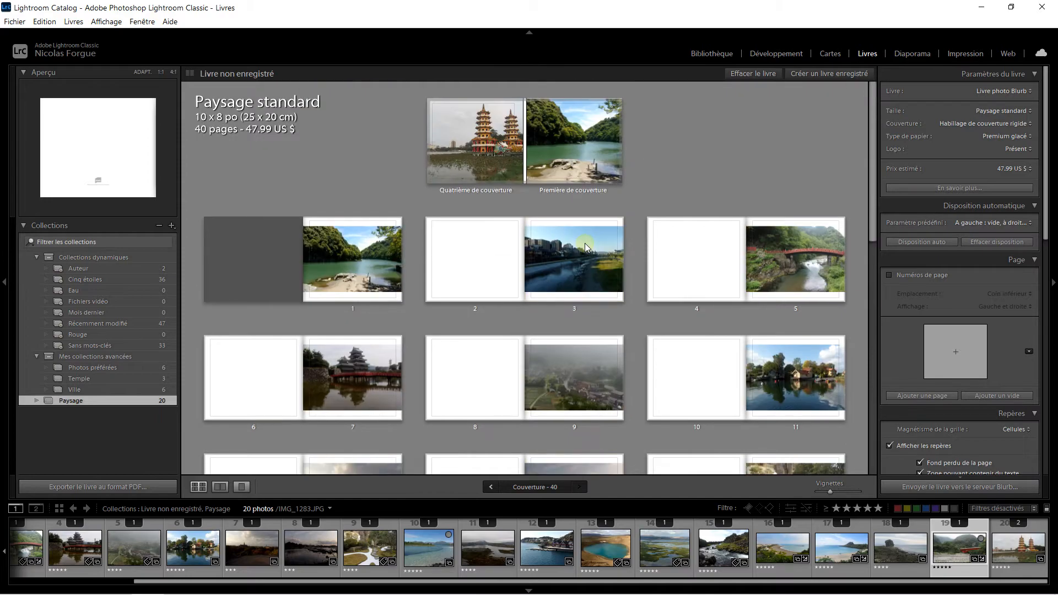
# Clear the book and place the lakeside houses photo on the front cover, the garden on the back cover and the turquoise bay on page 1
pyautogui.click(763, 76)
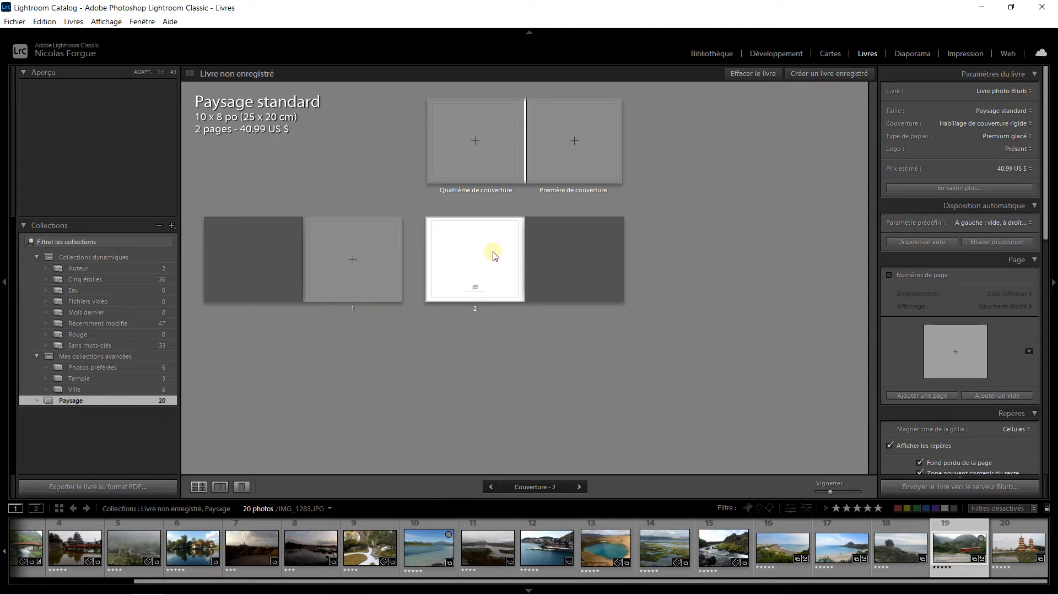
pyautogui.moveTo(186, 557); pyautogui.dragTo(574, 144)
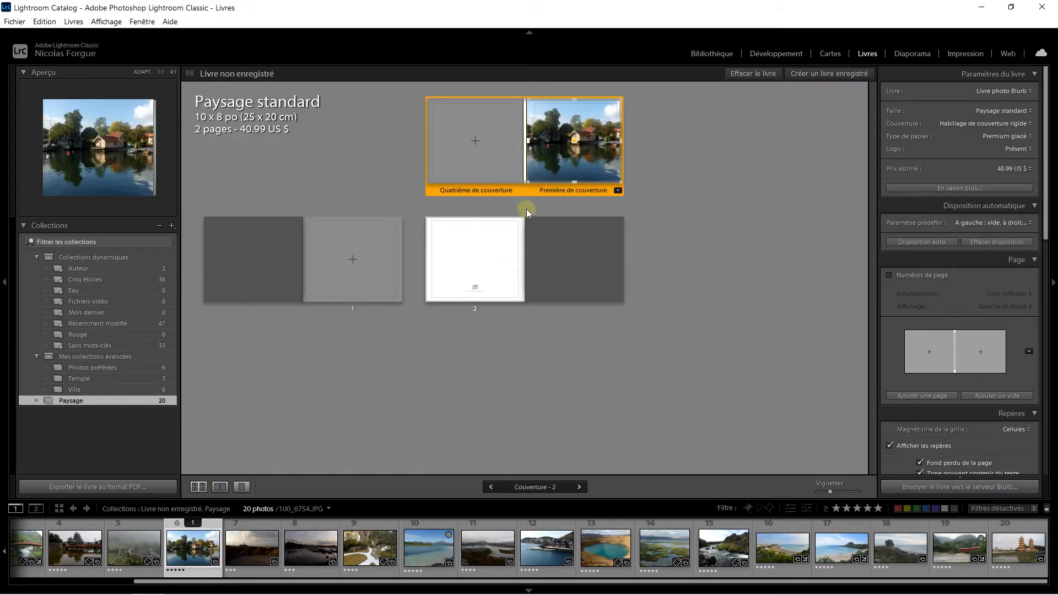
pyautogui.moveTo(370, 549); pyautogui.dragTo(457, 145)
pyautogui.moveTo(427, 548); pyautogui.dragTo(338, 254)
# Try to place photos from the filmstrip on the book's closing logo page, page 2
pyautogui.moveTo(488, 547); pyautogui.dragTo(472, 256)
pyautogui.moveTo(428, 541); pyautogui.dragTo(454, 238)
pyautogui.moveTo(494, 542); pyautogui.dragTo(477, 228)
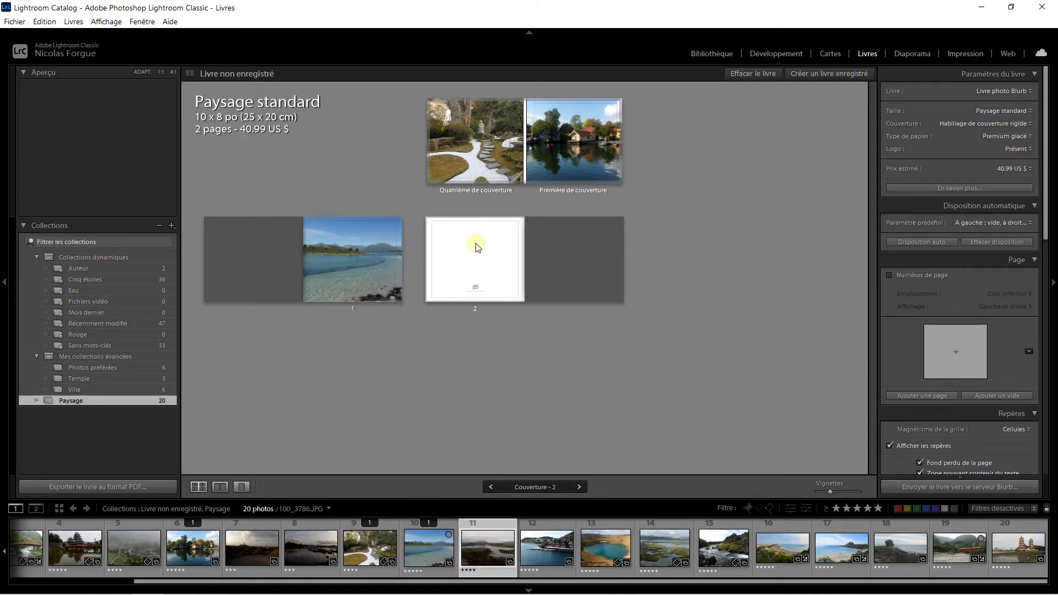
# Add two photo pages after page 1, and place 100_3786.JPG on page 2 and the harbour photo 100_3893.JPG on page 3
pyautogui.rightClick(362, 235)
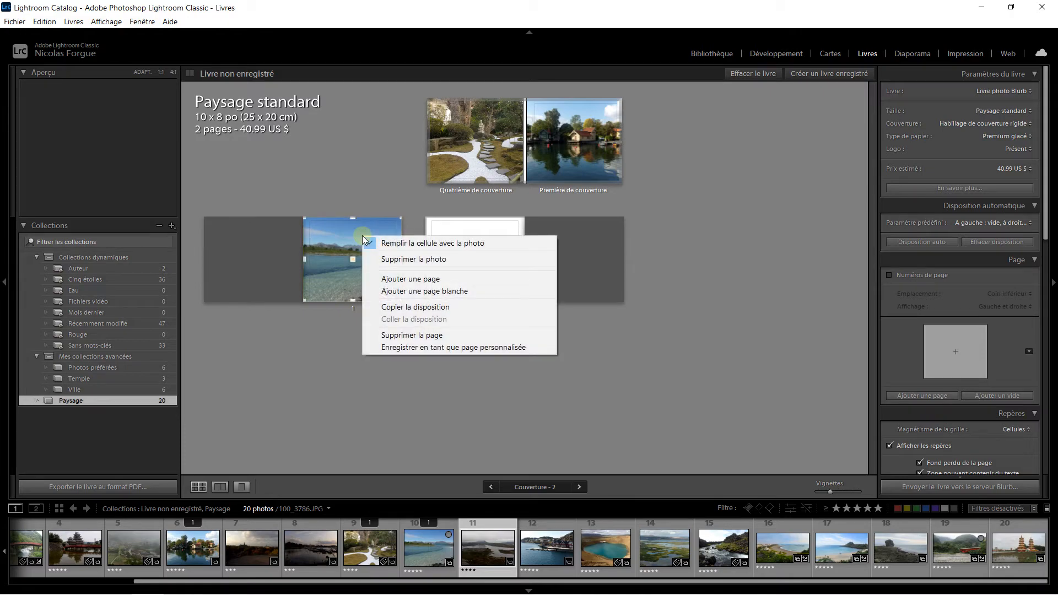
pyautogui.click(411, 279)
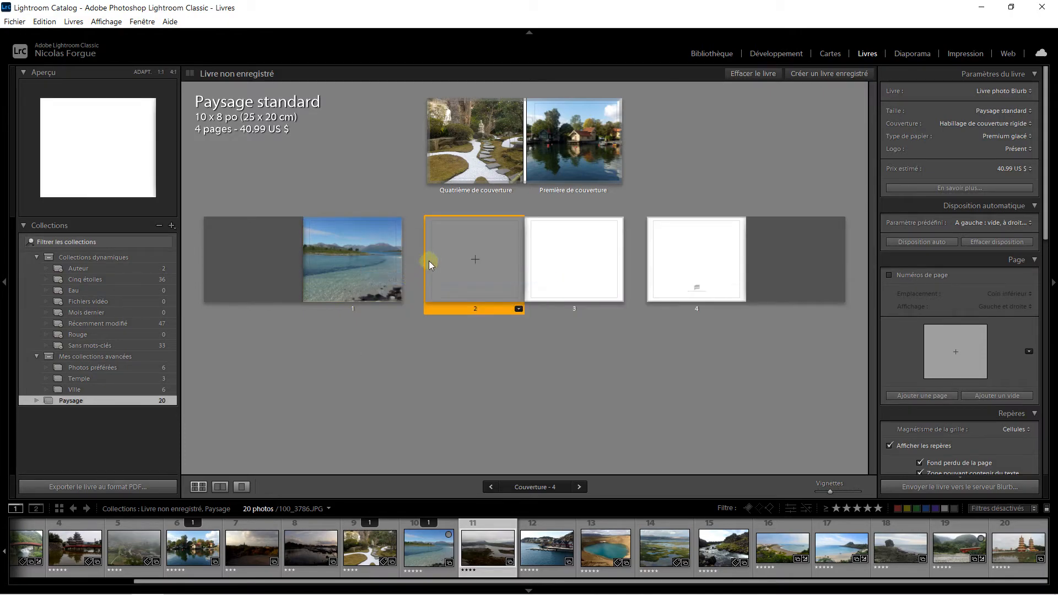
pyautogui.click(559, 243)
pyautogui.rightClick(559, 243)
pyautogui.click(487, 240)
pyautogui.rightClick(487, 241)
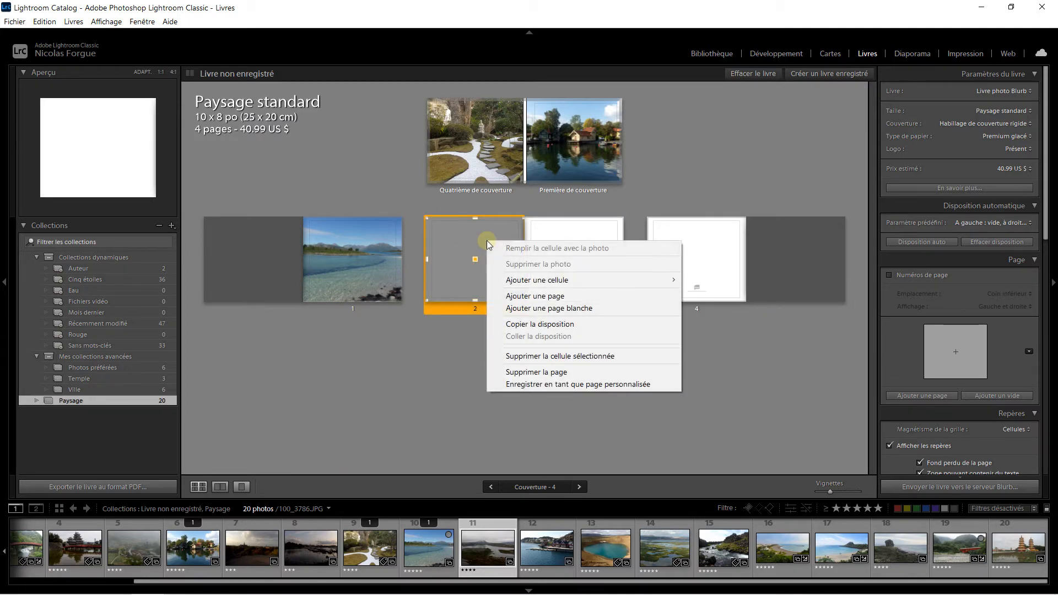
pyautogui.click(518, 296)
pyautogui.moveTo(480, 540); pyautogui.dragTo(481, 258)
pyautogui.moveTo(551, 547); pyautogui.dragTo(559, 276)
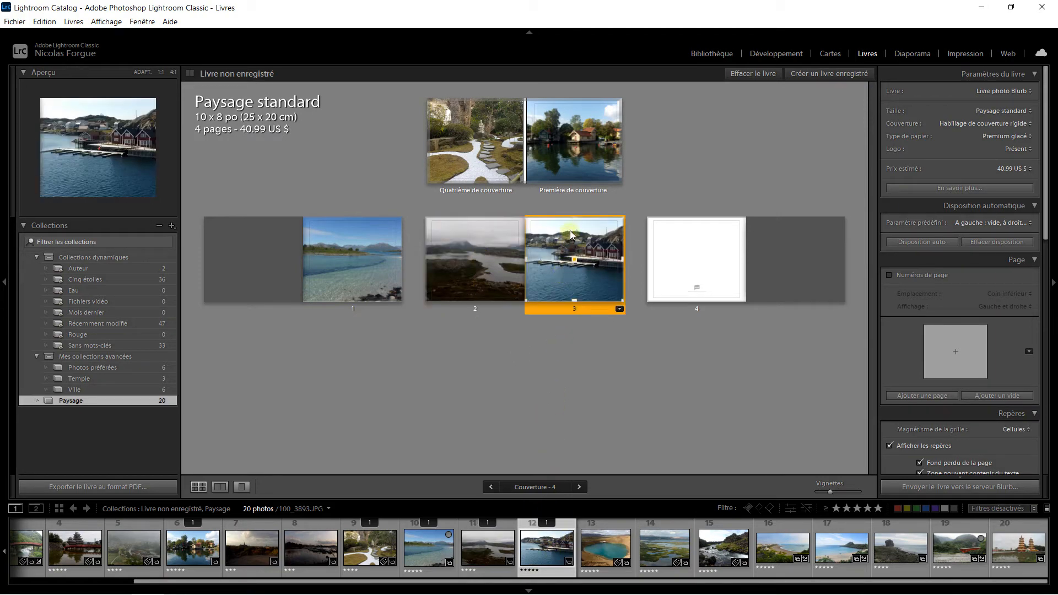
# Change page 3 to the one-photo layout with the picture on its left and a text column on its right
pyautogui.click(618, 309)
pyautogui.scroll(-3, 685, 438)
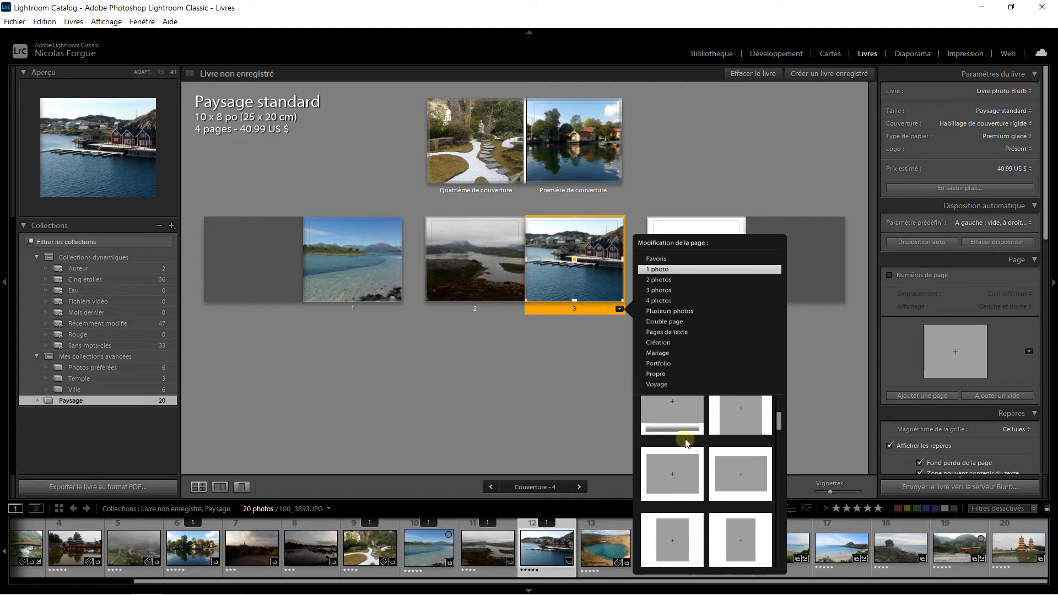
pyautogui.scroll(-2, 682, 447)
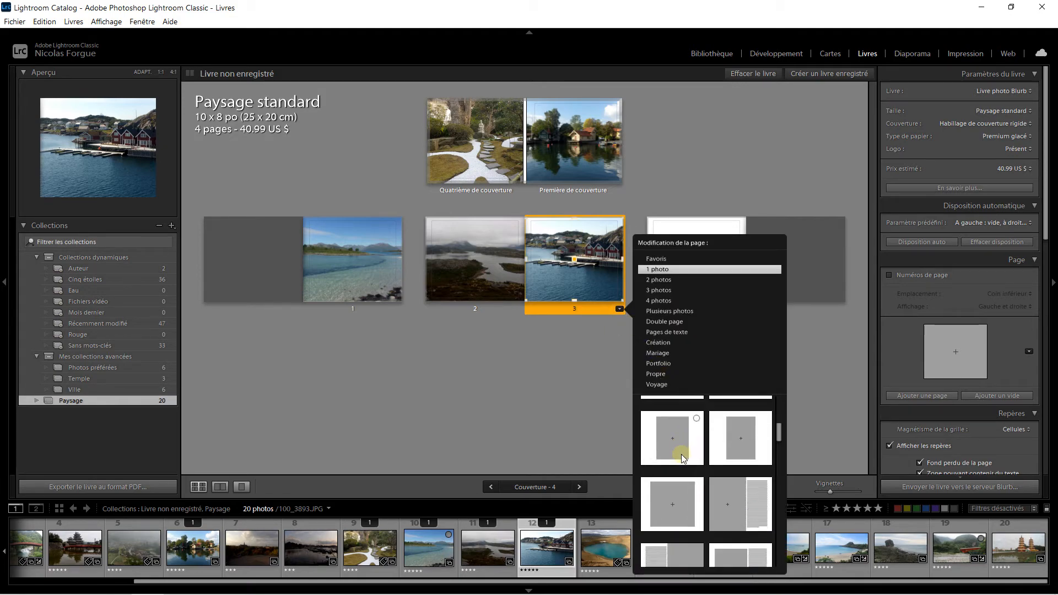
pyautogui.click(725, 446)
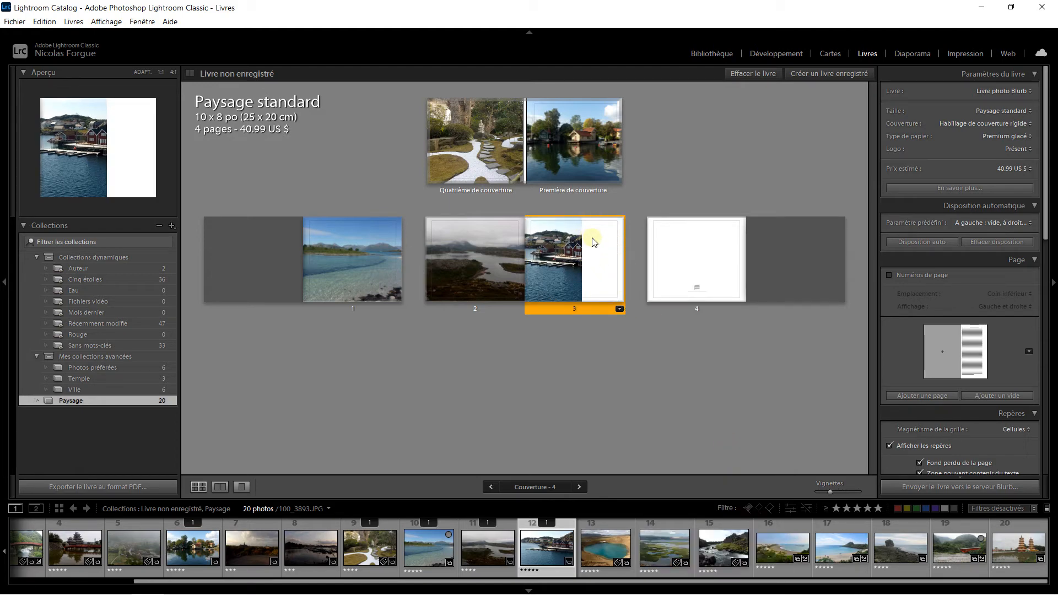
# Show pages 2 and 3 as a double-page spread and add a page text field to page 3
pyautogui.click(219, 488)
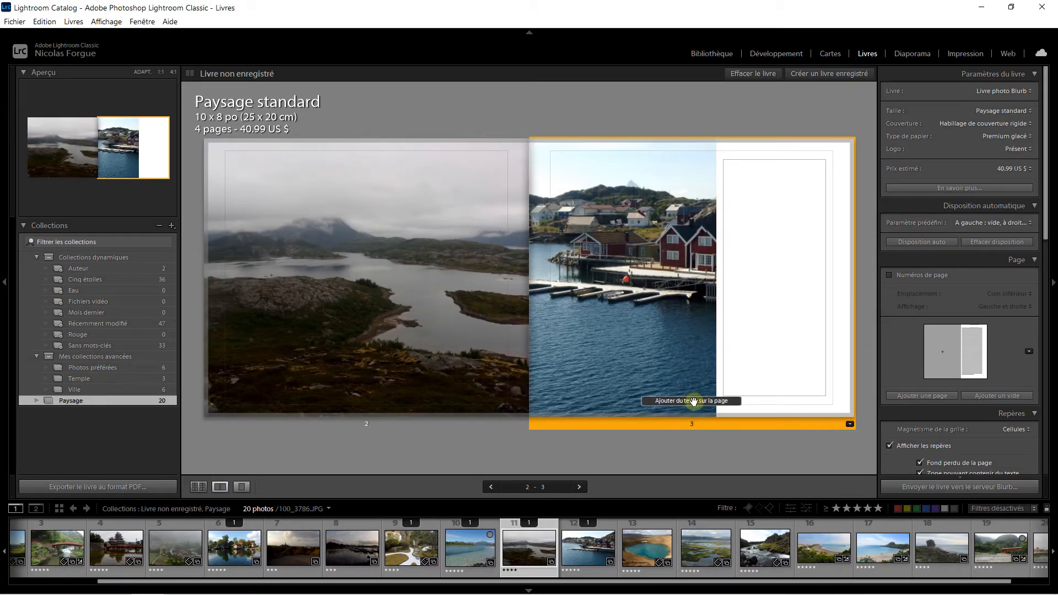
pyautogui.click(643, 399)
pyautogui.click(465, 401)
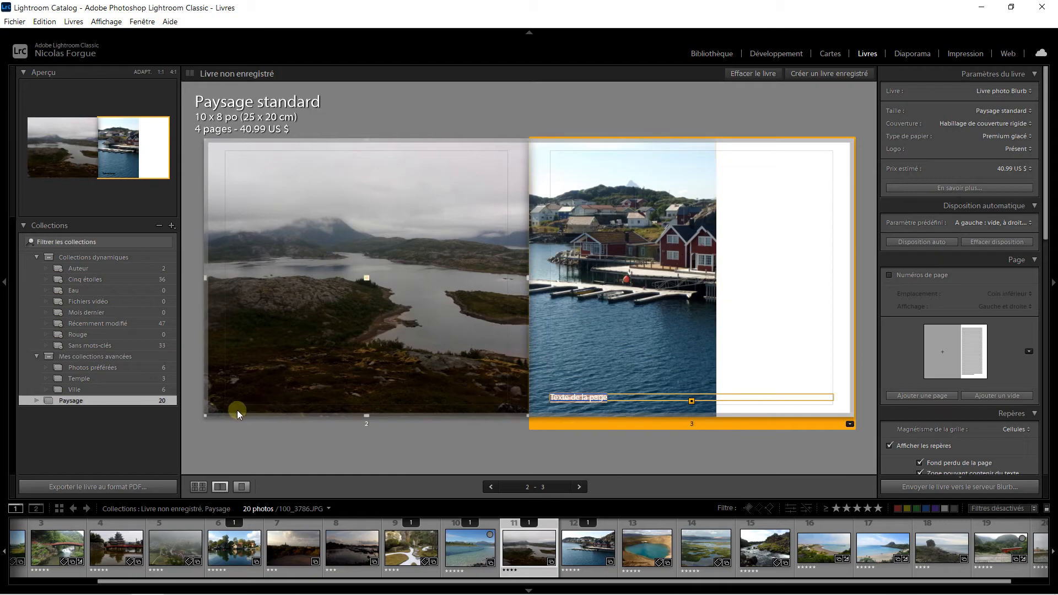
# Change page 2 to the one-photo layout that leaves a white margin all around the landscape picture
pyautogui.click(238, 360)
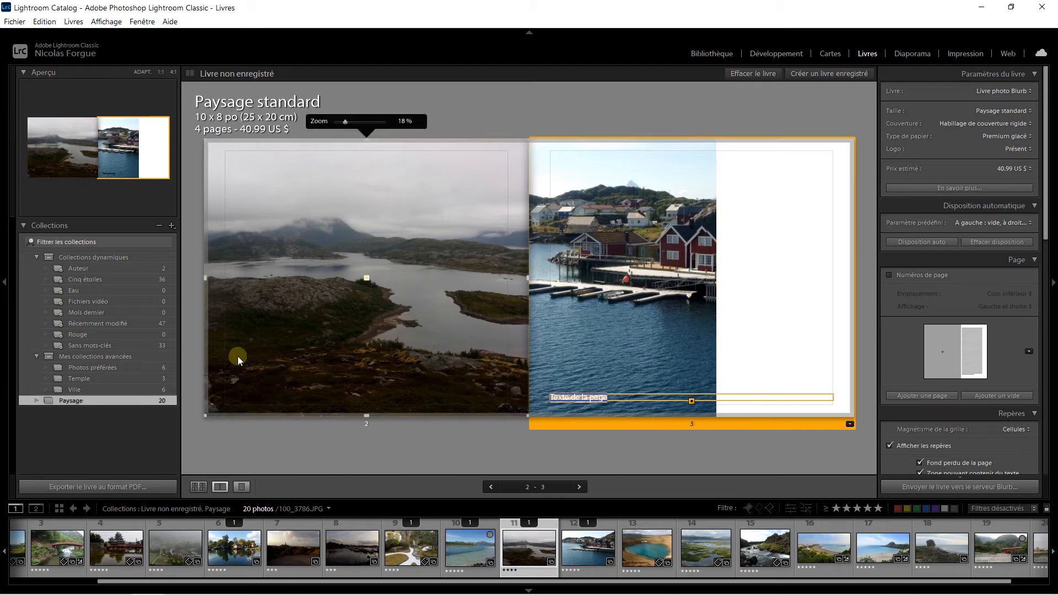
pyautogui.click(422, 402)
pyautogui.click(522, 424)
pyautogui.scroll(-1, 569, 458)
pyautogui.scroll(1, 569, 458)
pyautogui.click(570, 459)
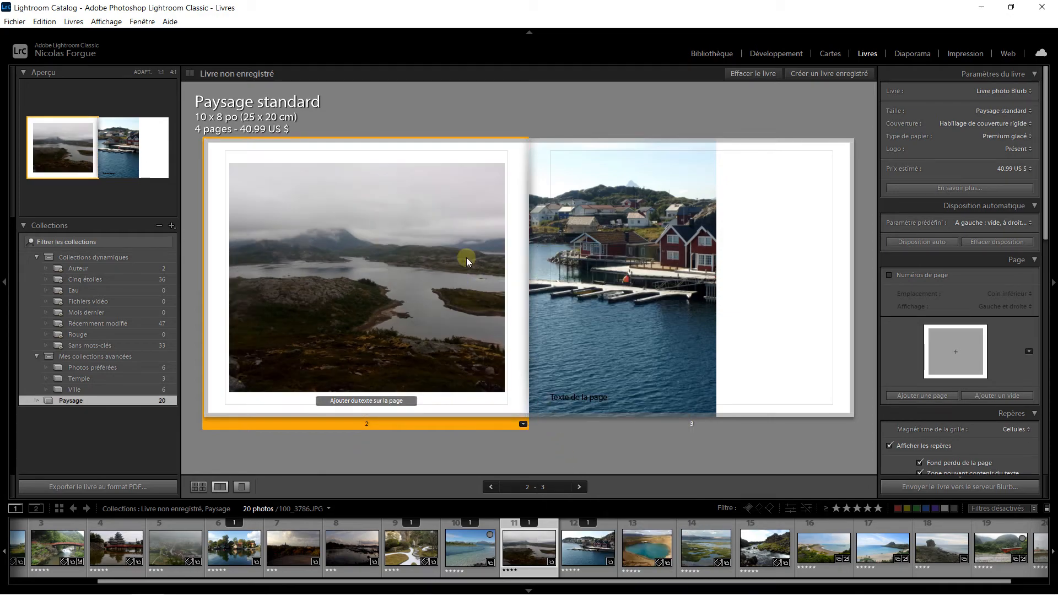
# Look through the book's settings for guides, cell, text, type and background
pyautogui.scroll(-4, 952, 280)
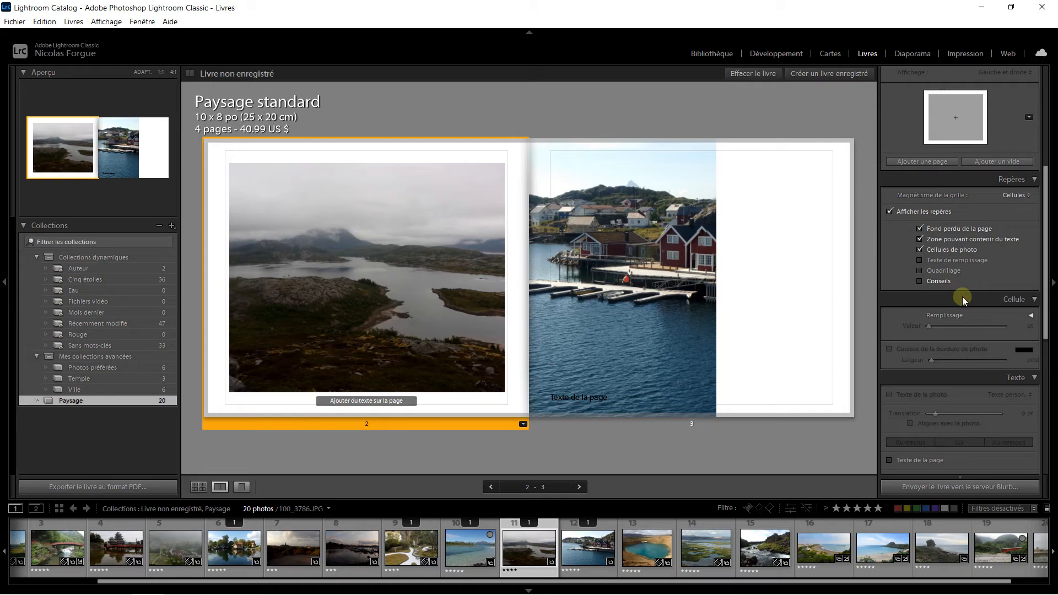
pyautogui.scroll(-5, 962, 330)
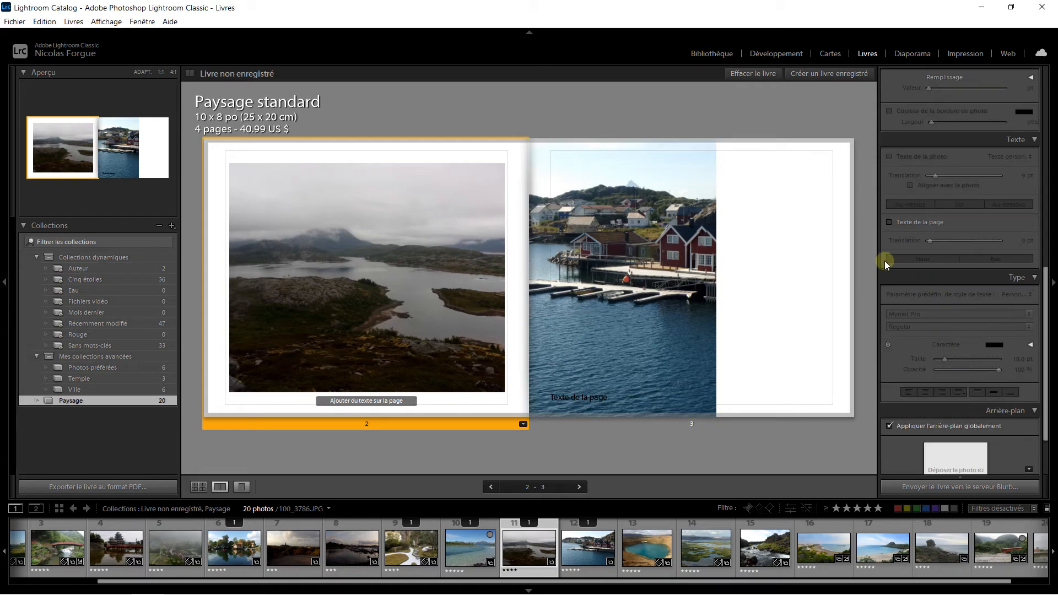
pyautogui.scroll(-3, 884, 260)
# Return to the Library module and show the first photos of the Paysage collection in the grid
pyautogui.click(707, 55)
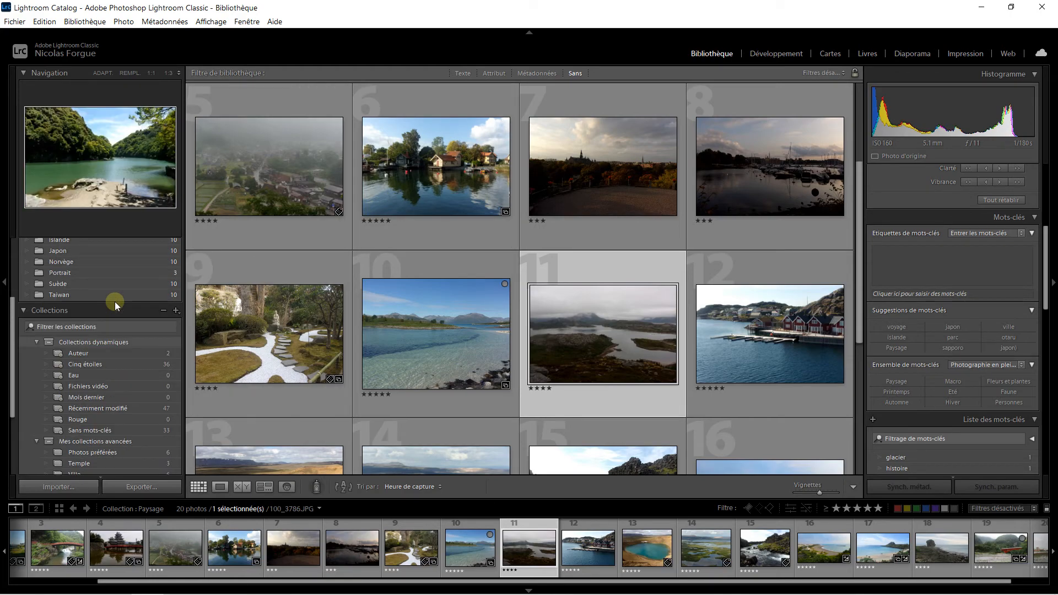
pyautogui.scroll(4, 111, 303)
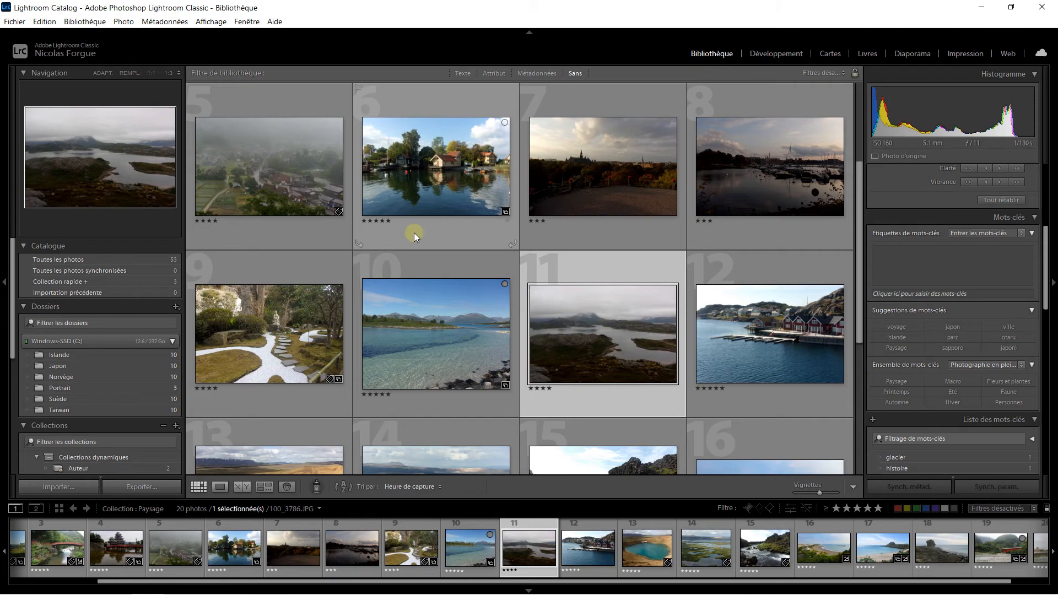
pyautogui.scroll(1, 414, 233)
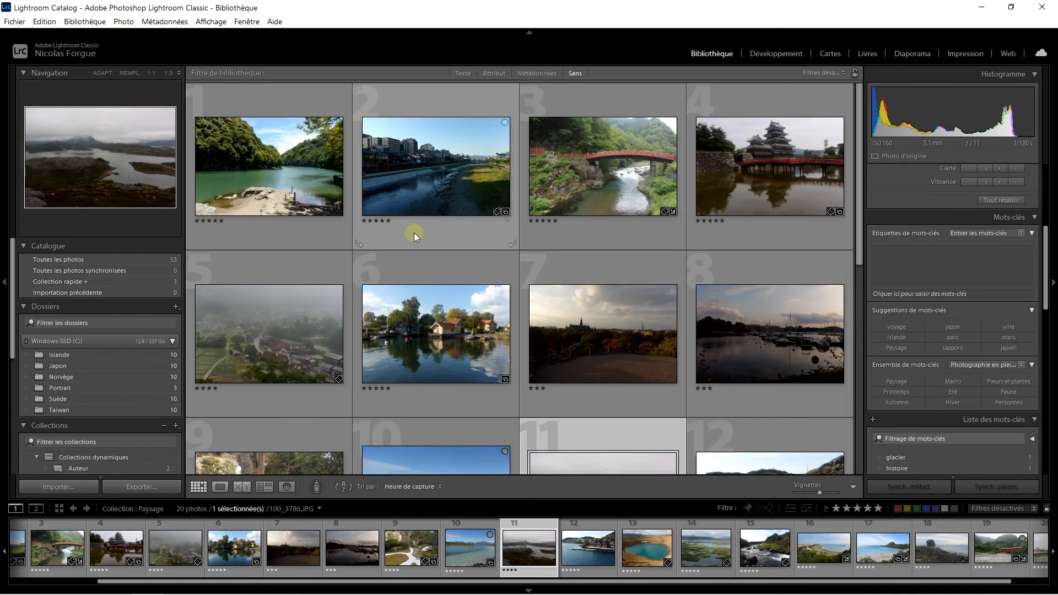